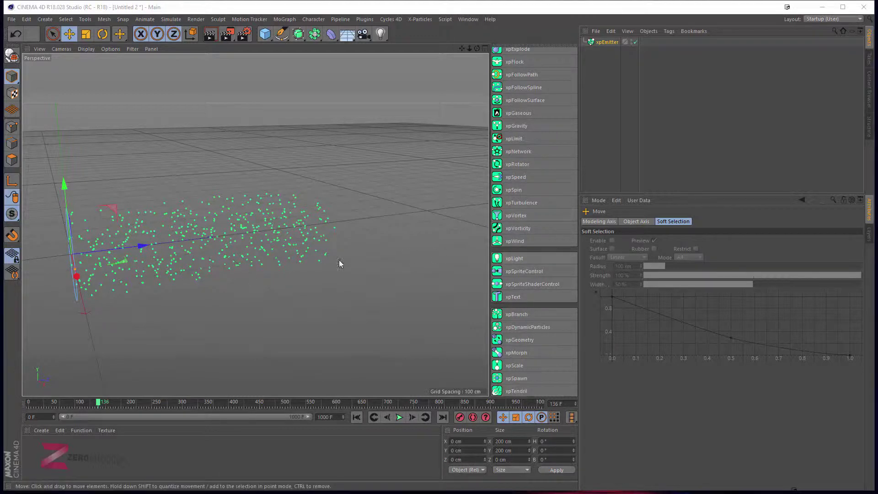
# - Play the emitter's particle stream for a moment and view it from several angles
pyautogui.keyDown('alt'); pyautogui.moveTo(199, 323); pyautogui.dragTo(161, 273); pyautogui.keyUp('alt')
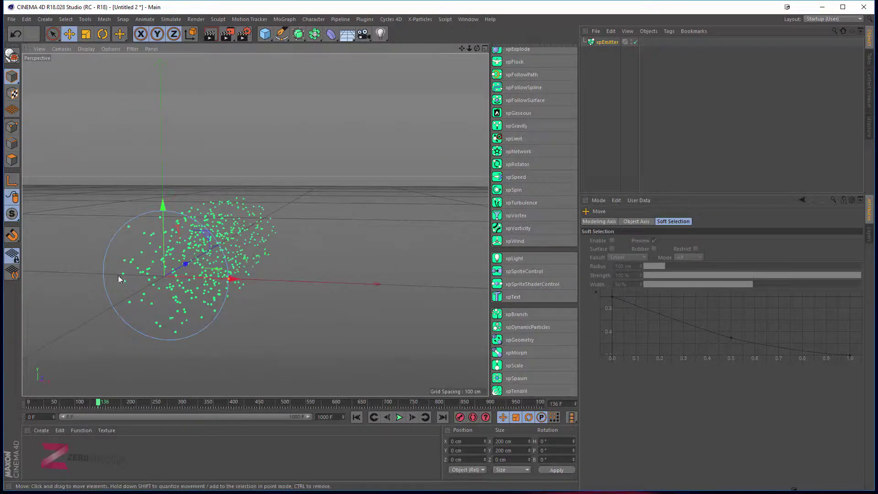
pyautogui.keyDown('alt'); pyautogui.moveTo(365, 305); pyautogui.dragTo(395, 402); pyautogui.keyUp('alt')
pyautogui.click(397, 418)
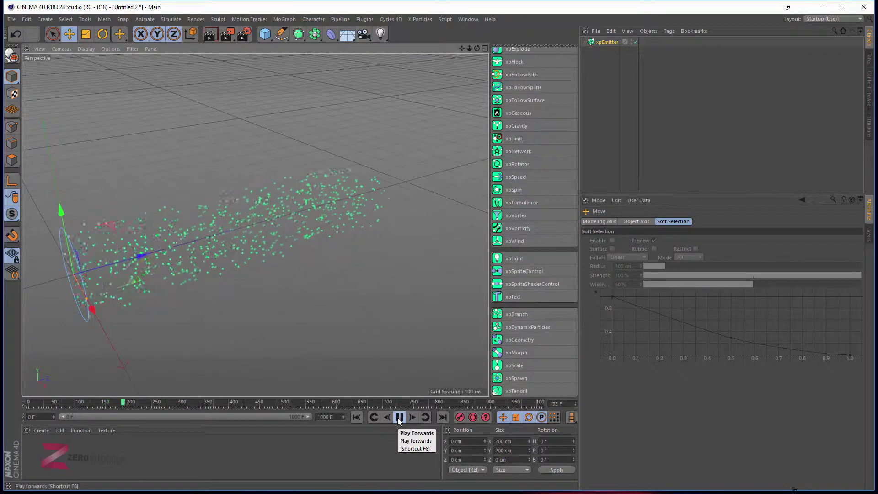
pyautogui.keyDown('alt'); pyautogui.moveTo(319, 358); pyautogui.dragTo(204, 269); pyautogui.keyUp('alt')
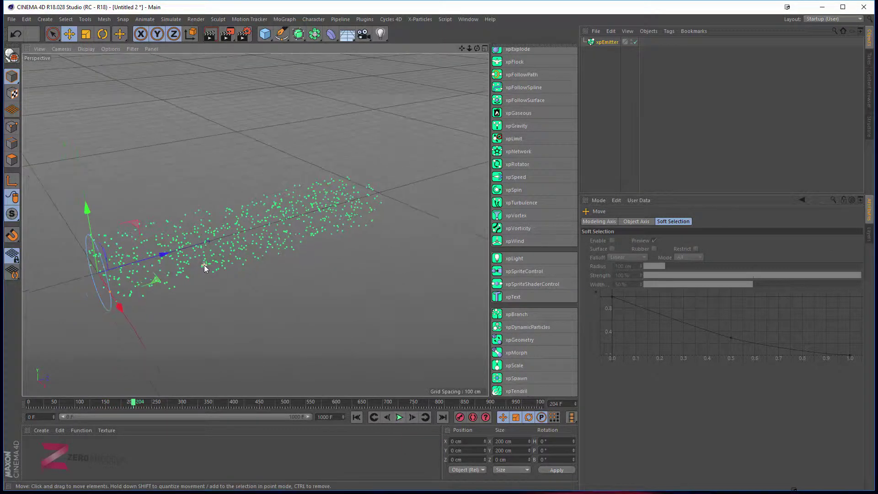
# - Add an xpVortex modifier to the scene and play the simulation from the first frame to check its effect on the particles
pyautogui.click(513, 215)
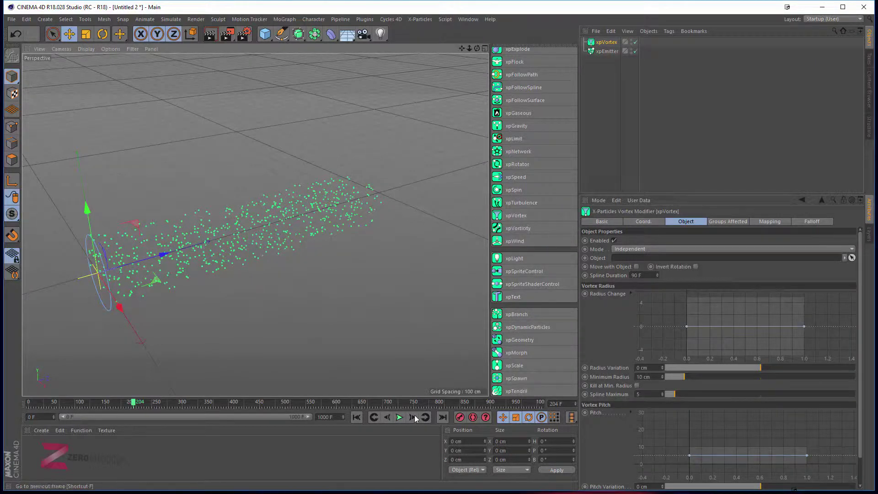
pyautogui.click(355, 418)
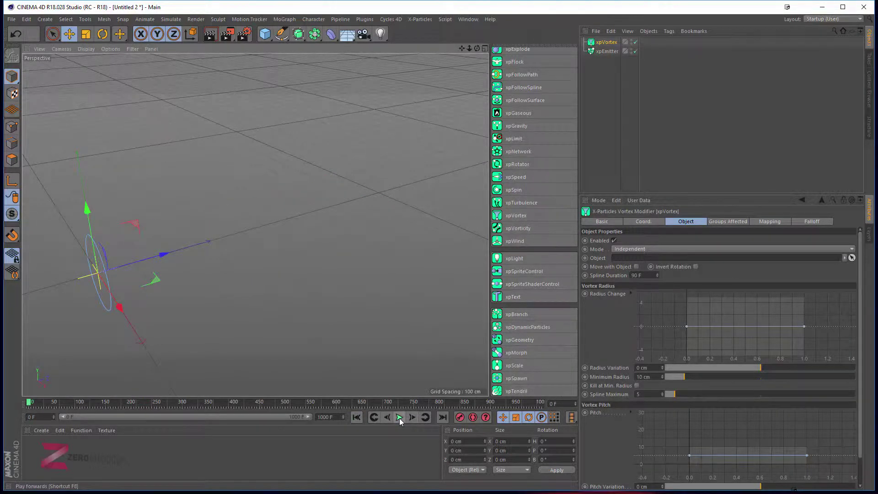
pyautogui.click(399, 417)
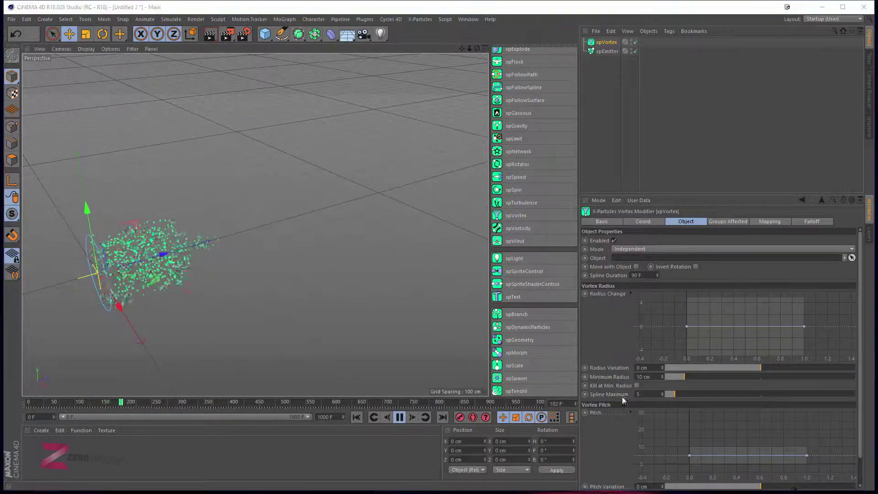
pyautogui.keyDown('alt'); pyautogui.moveTo(304, 355); pyautogui.dragTo(270, 337); pyautogui.keyUp('alt')
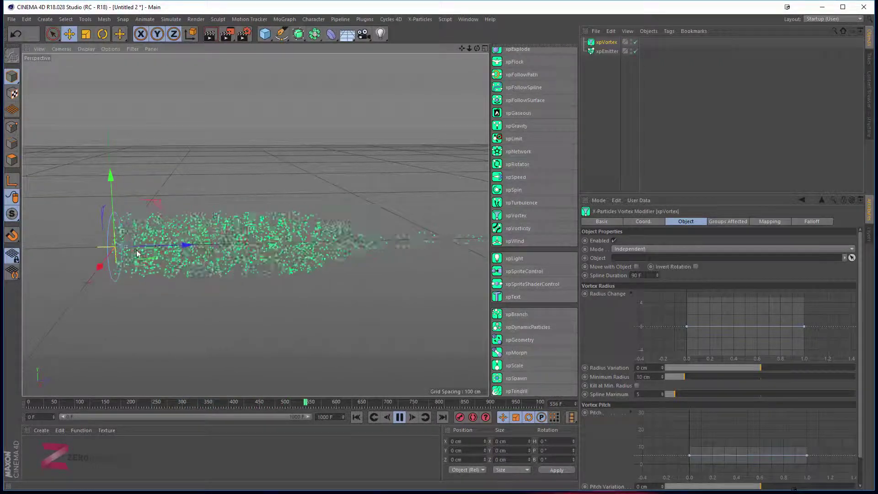
pyautogui.keyDown('alt'); pyautogui.moveTo(409, 232); pyautogui.dragTo(237, 261); pyautogui.keyUp('alt')
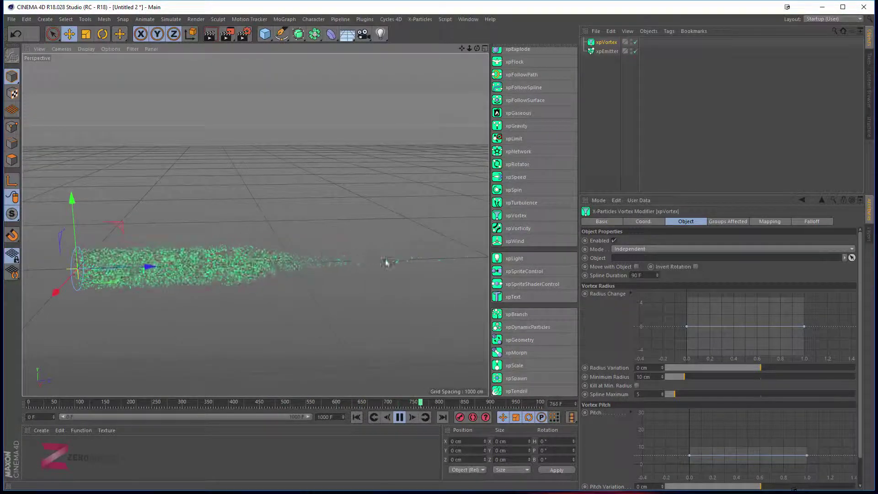
pyautogui.click(399, 417)
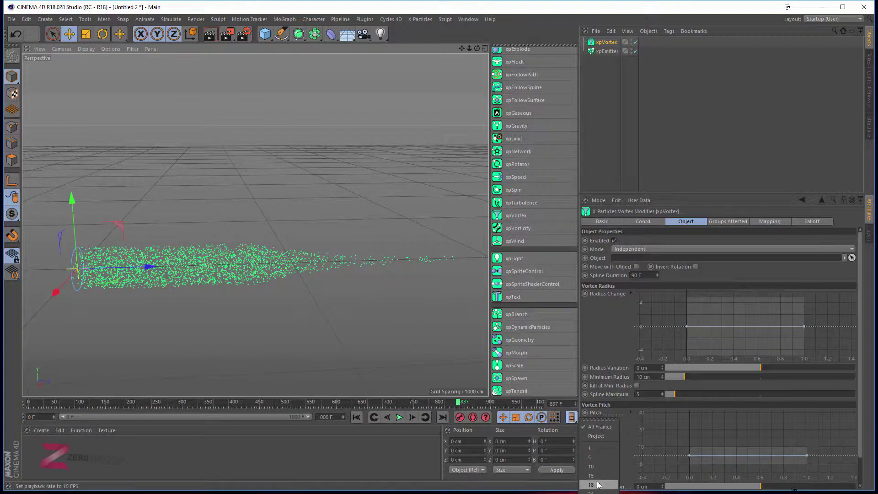
# - Limit the timeline playback to a fixed, slower frame rate and return to the start of the animation
pyautogui.click(571, 418)
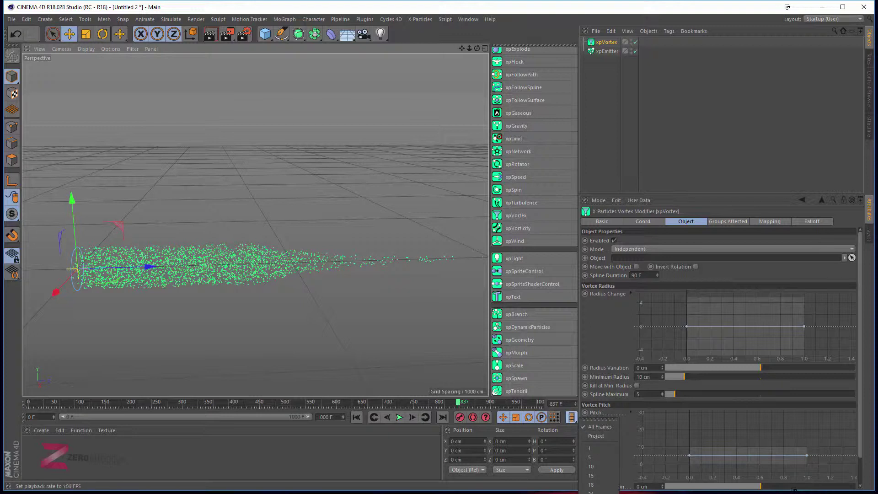
pyautogui.click(592, 492)
pyautogui.click(373, 417)
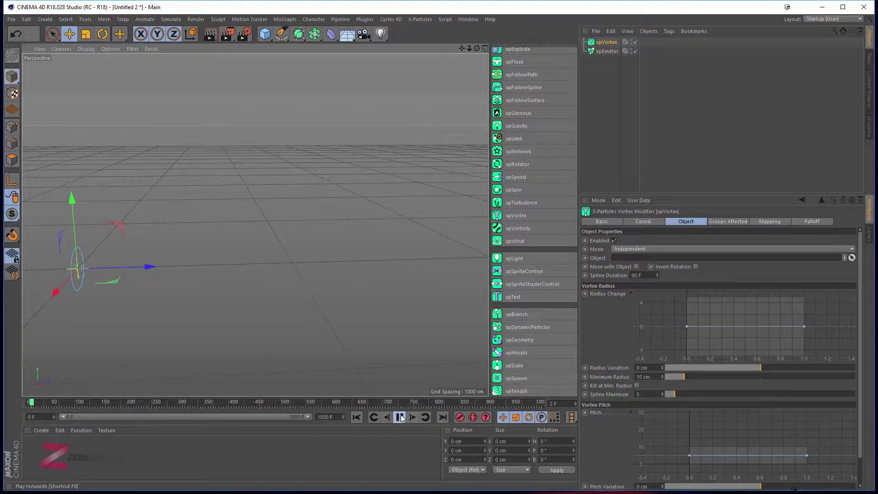
# - Examine the swirling particle stream from the side and end-on while the simulation plays, and stop the playback
pyautogui.scroll(4, 86, 247)
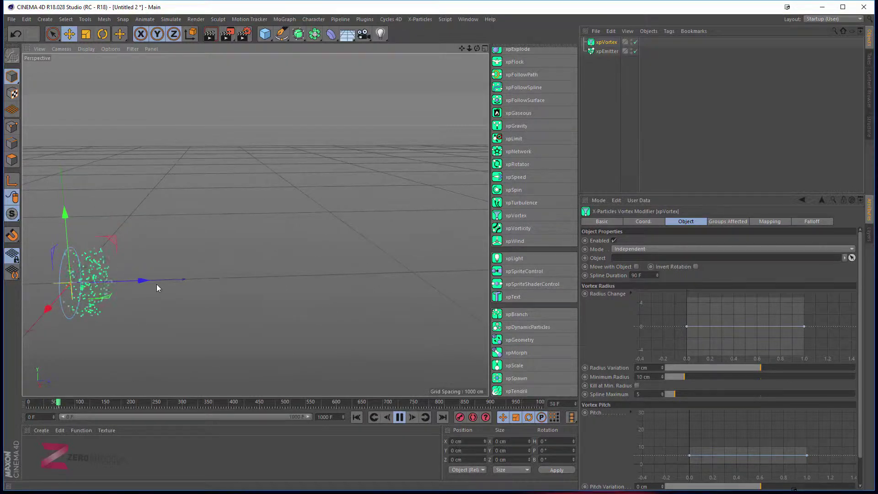
pyautogui.keyDown('alt'); pyautogui.moveTo(167, 259); pyautogui.dragTo(180, 212, button='middle'); pyautogui.keyUp('alt')
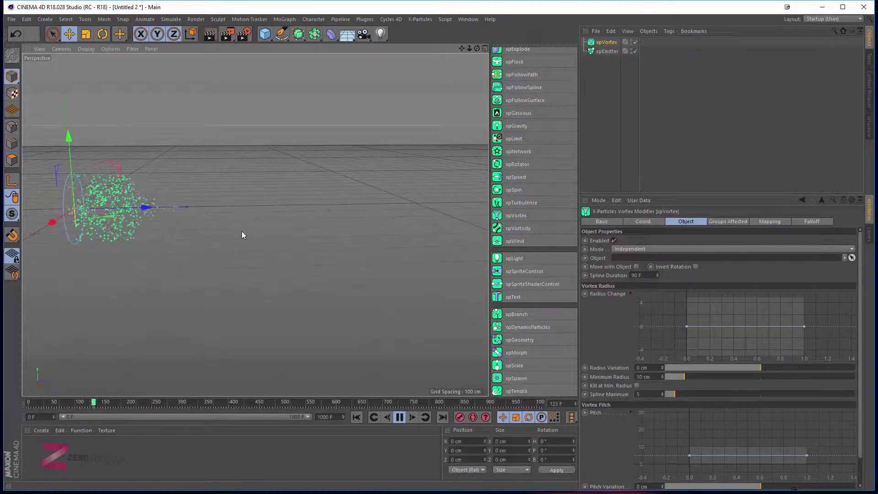
pyautogui.moveTo(138, 255); pyautogui.dragTo(208, 257)
pyautogui.hotkey('ctrl', 'z')
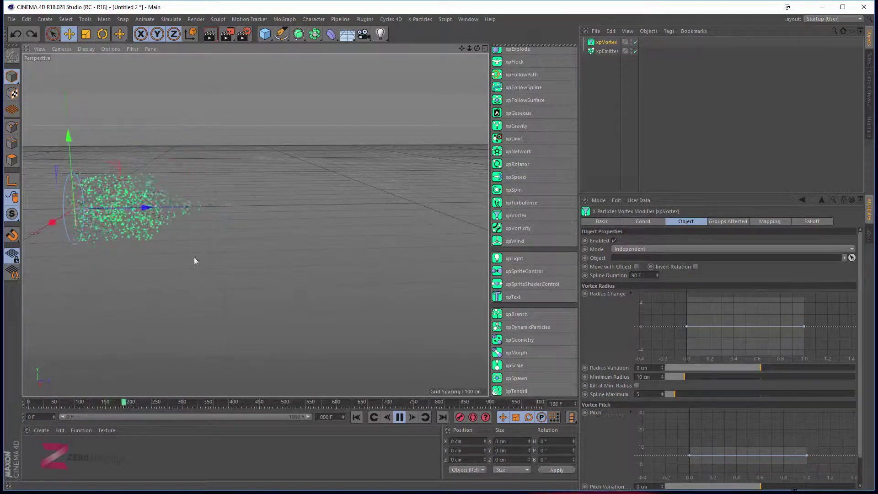
pyautogui.keyDown('alt'); pyautogui.moveTo(132, 259); pyautogui.dragTo(279, 241); pyautogui.keyUp('alt')
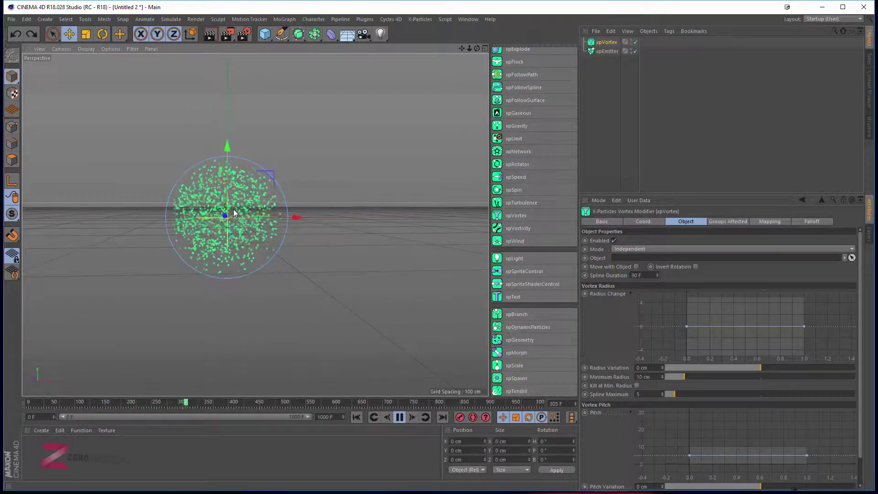
pyautogui.keyDown('alt'); pyautogui.moveTo(221, 212); pyautogui.dragTo(218, 258); pyautogui.keyUp('alt')
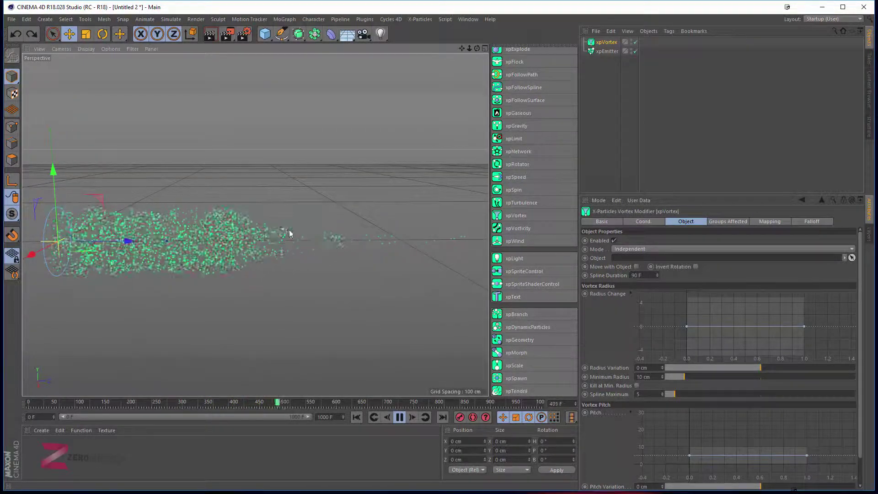
pyautogui.scroll(-4, 379, 242)
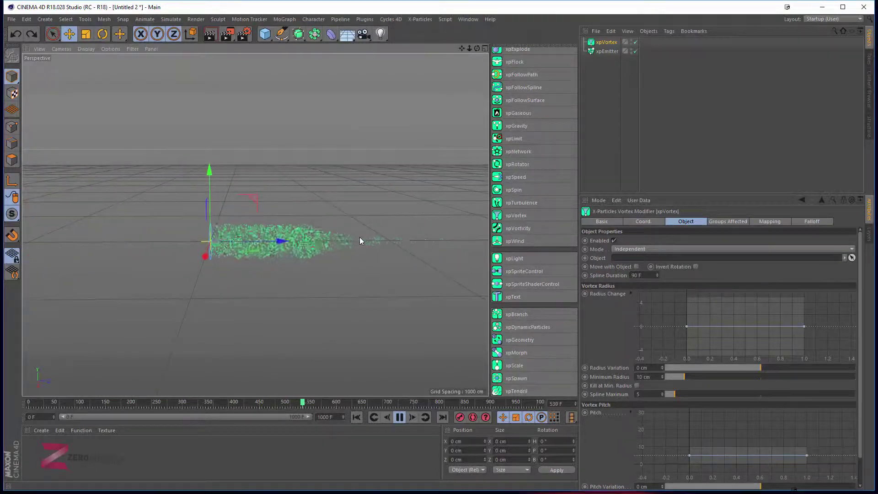
pyautogui.keyDown('alt'); pyautogui.moveTo(359, 237); pyautogui.dragTo(243, 243); pyautogui.keyUp('alt')
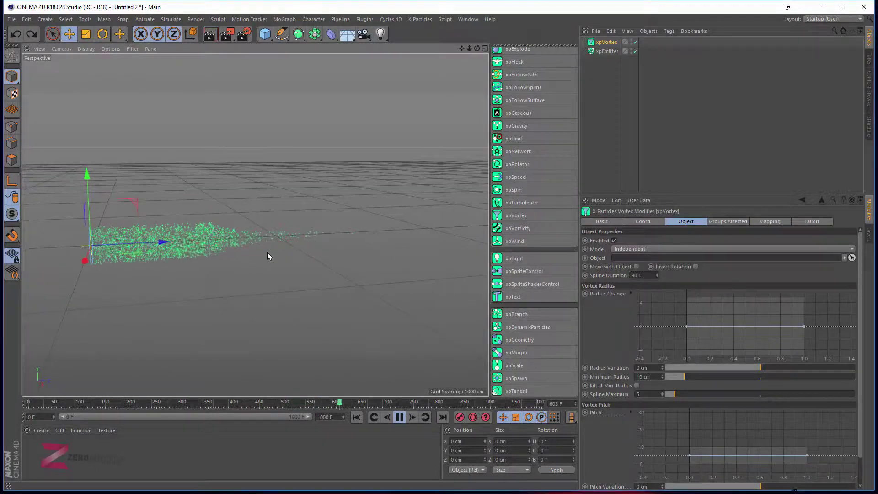
pyautogui.click(399, 417)
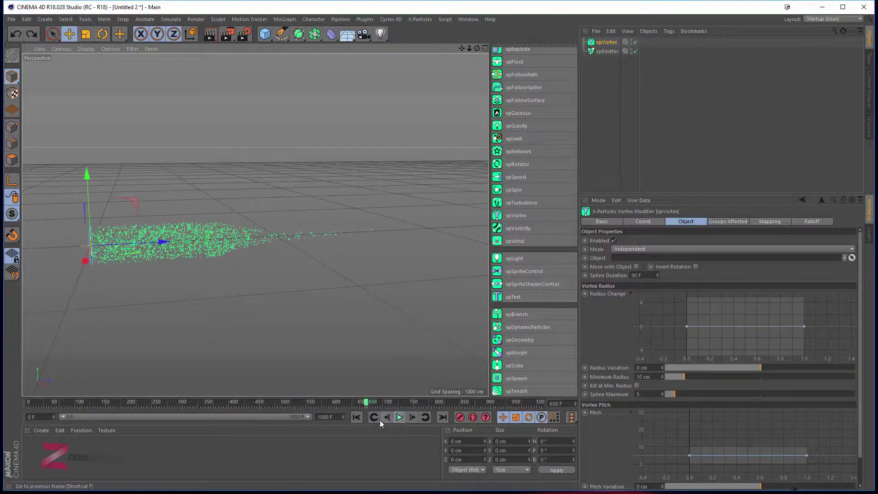
# - Replay the simulation from the first frame and raise the xpEmitter to about 406 cm in Y during playback
pyautogui.click(357, 417)
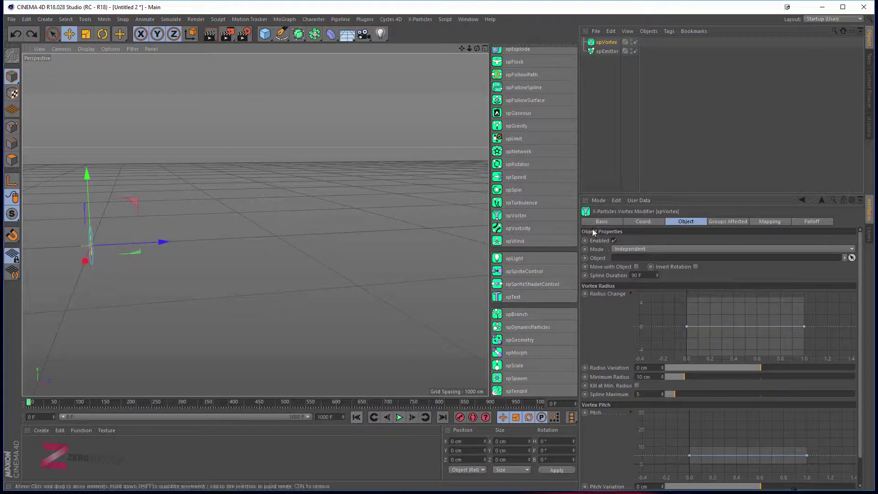
pyautogui.click(399, 417)
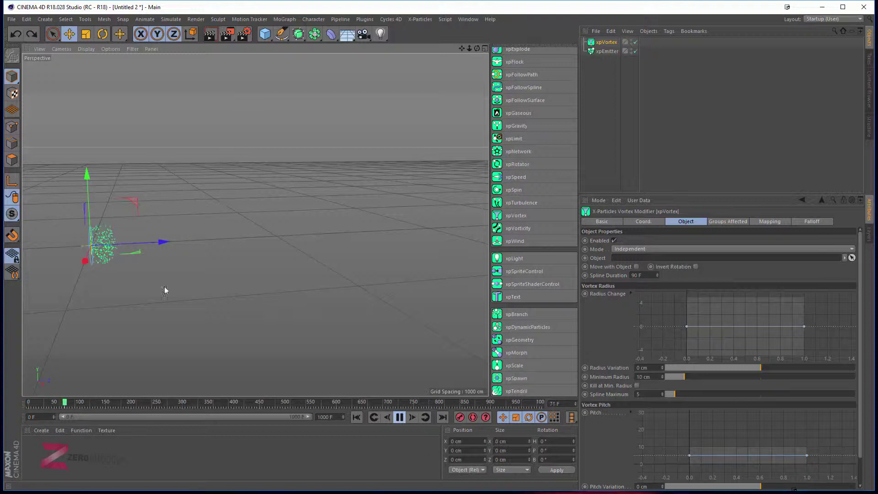
pyautogui.click(608, 51)
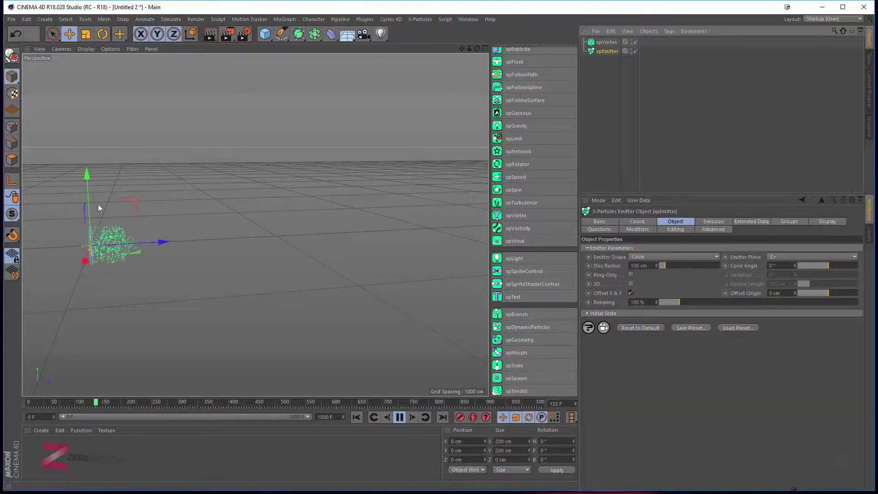
pyautogui.moveTo(87, 205); pyautogui.dragTo(91, 124)
pyautogui.keyDown('alt'); pyautogui.moveTo(103, 196); pyautogui.dragTo(97, 238); pyautogui.keyUp('alt')
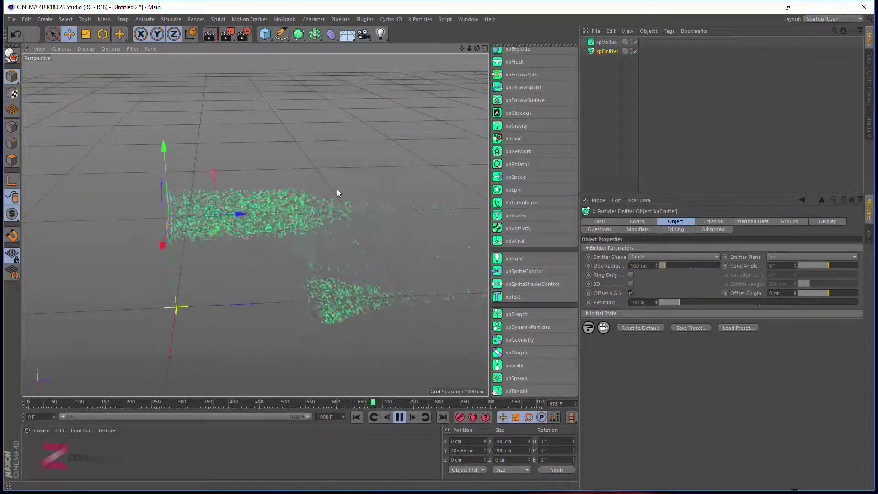
pyautogui.click(400, 416)
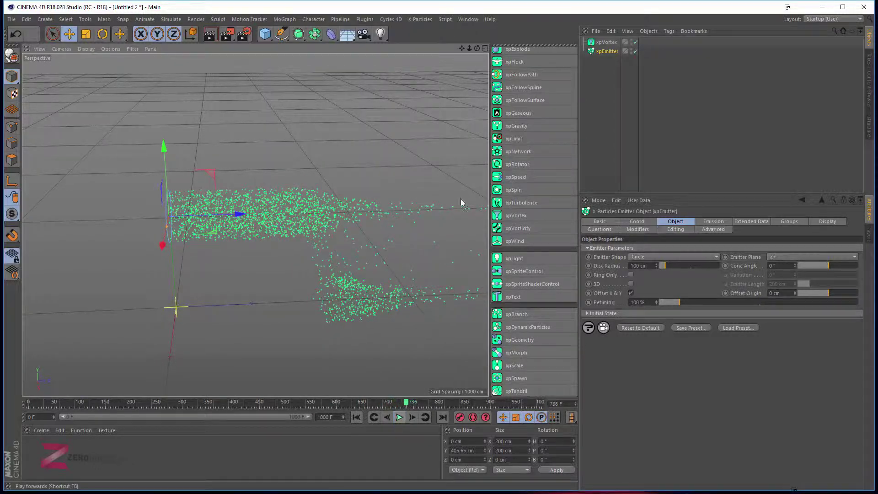
# - Resume the playback and raise the xpVortex modifier to about 95 cm in Y while the particles flow
pyautogui.click(399, 417)
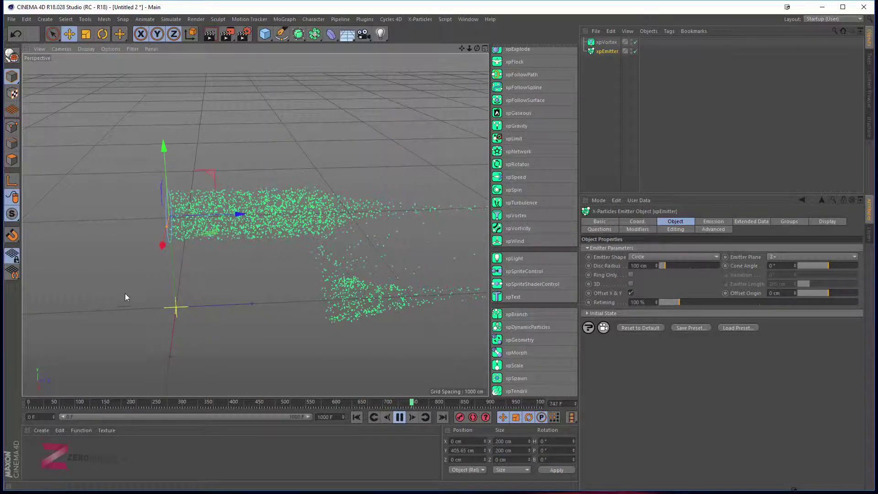
pyautogui.click(176, 306)
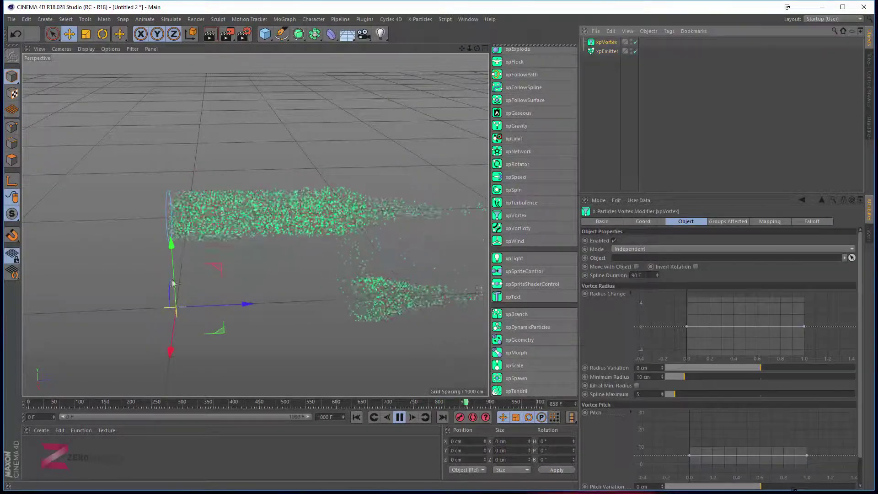
pyautogui.moveTo(173, 283); pyautogui.dragTo(196, 240)
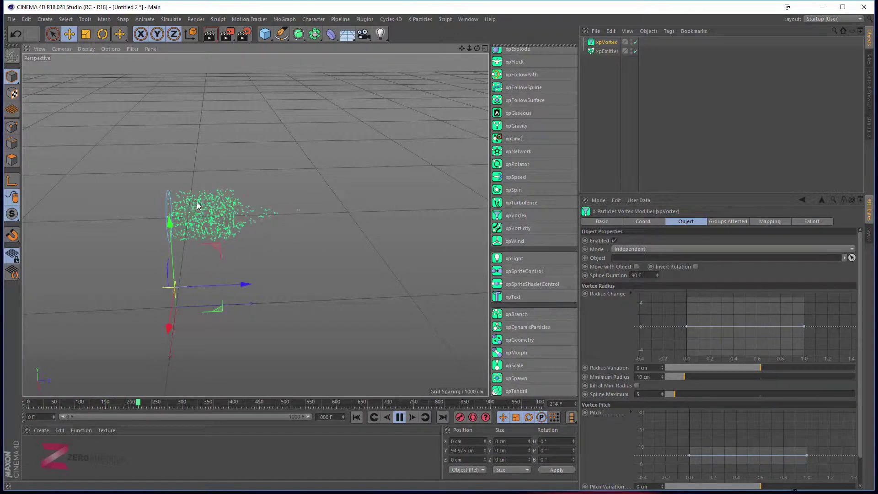
# - Lower the xpEmitter to about -20 cm in Y during playback, inspect the particle streams and stop the simulation
pyautogui.click(166, 205)
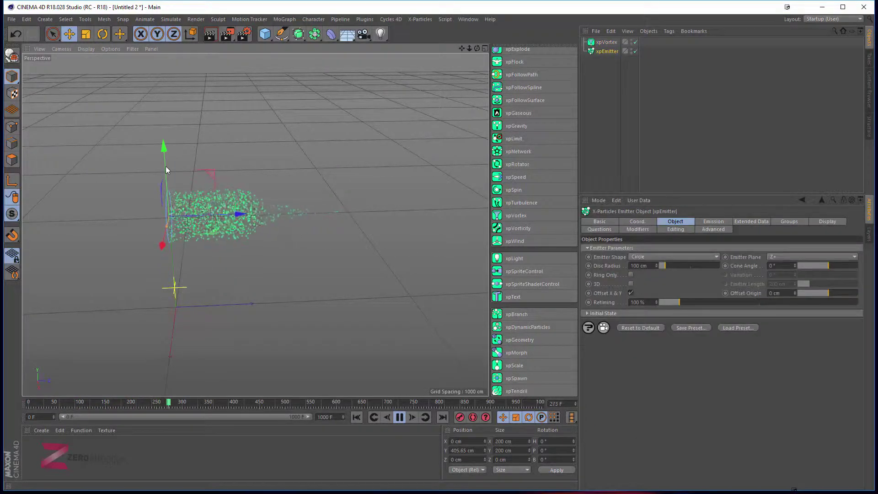
pyautogui.moveTo(166, 206); pyautogui.dragTo(171, 275)
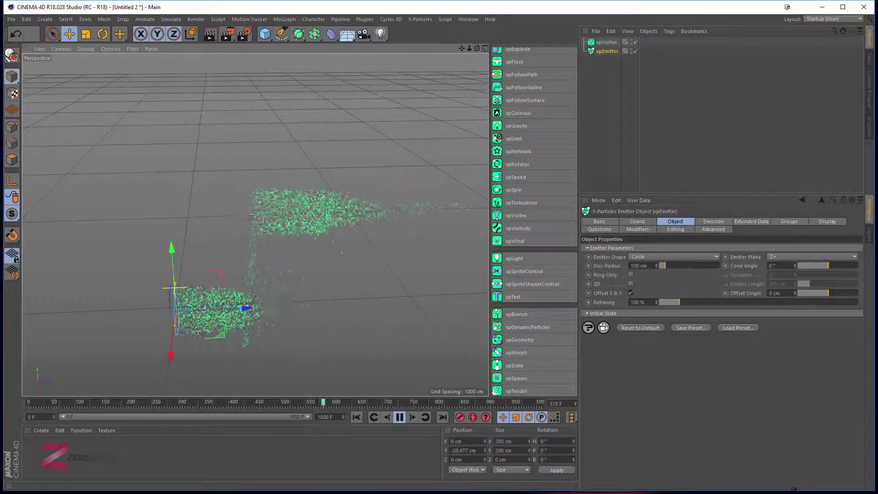
pyautogui.keyDown('alt'); pyautogui.moveTo(269, 316); pyautogui.dragTo(216, 234); pyautogui.keyUp('alt')
pyautogui.click(398, 417)
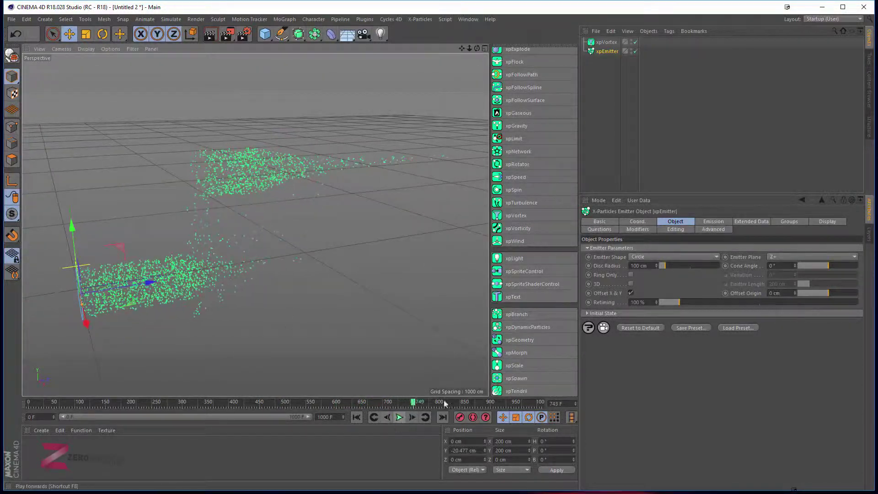
# - Set the Y position of both the xpVortex modifier and the xpEmitter to 0 cm
pyautogui.click(622, 43)
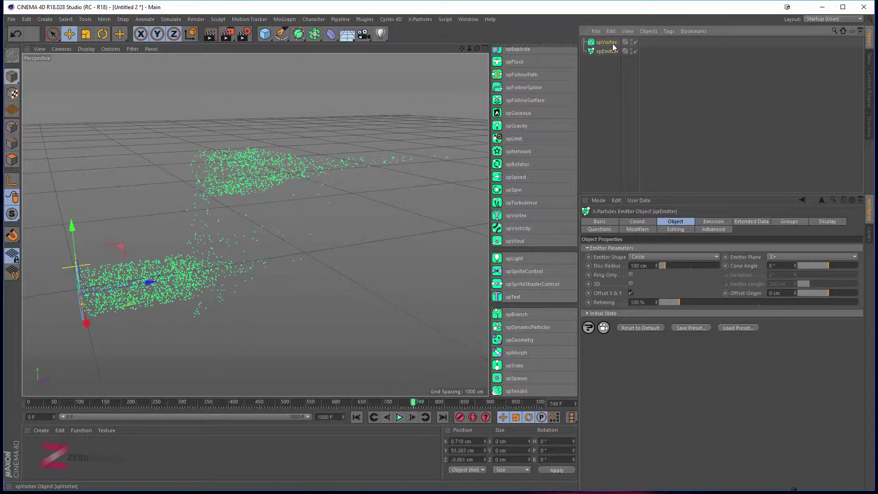
pyautogui.keyDown('alt'); pyautogui.moveTo(248, 298); pyautogui.dragTo(452, 255); pyautogui.keyUp('alt')
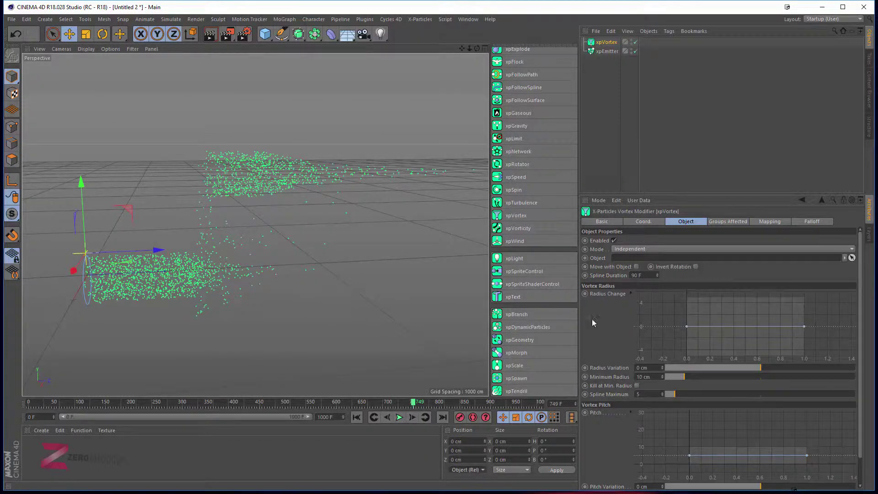
pyautogui.click(608, 51)
pyautogui.click(471, 450)
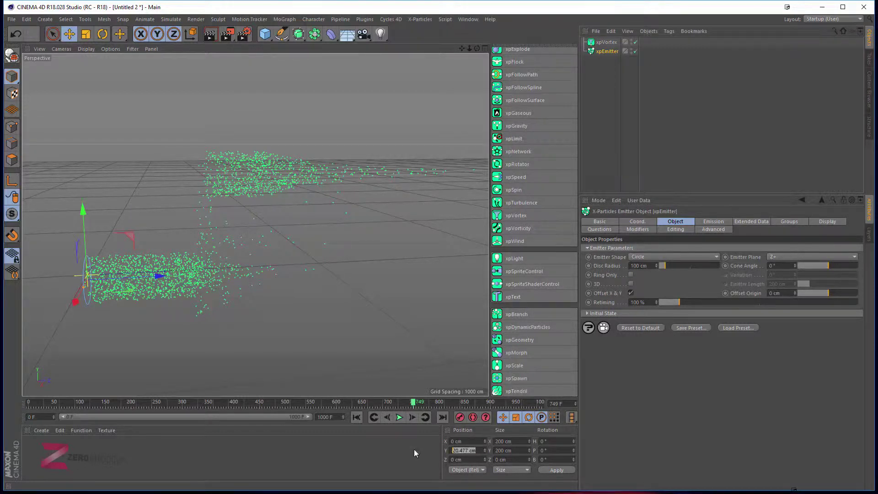
pyautogui.write('0')
pyautogui.press('Return')
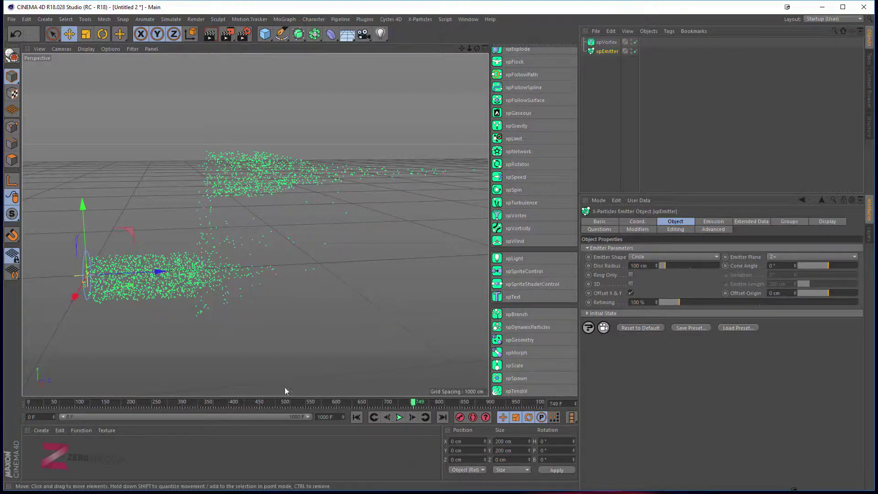
pyautogui.moveTo(319, 352)
pyautogui.keyDown('alt'); pyautogui.mouseDown()
pyautogui.moveTo(360, 322)
pyautogui.moveTo(329, 345)
pyautogui.mouseUp(); pyautogui.keyUp('alt')
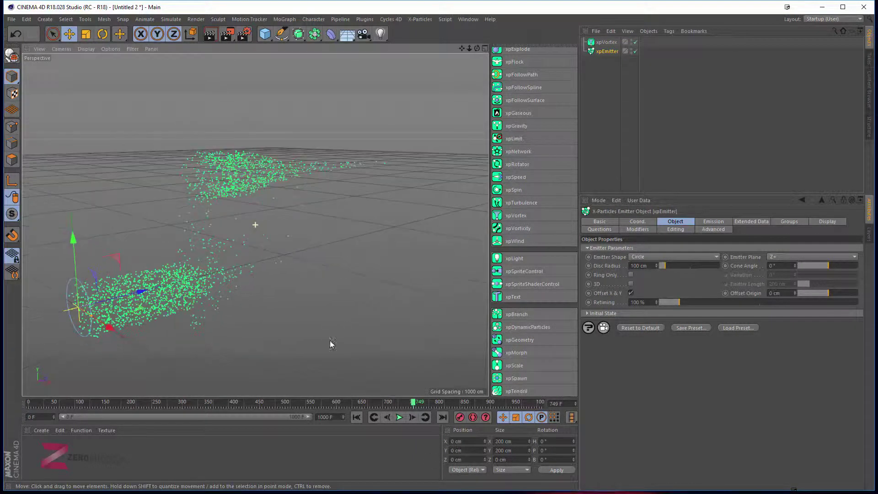
# - Rewind the simulation to the first frame, select the xpVortex modifier and play it back to watch the particles from the side
pyautogui.click(355, 417)
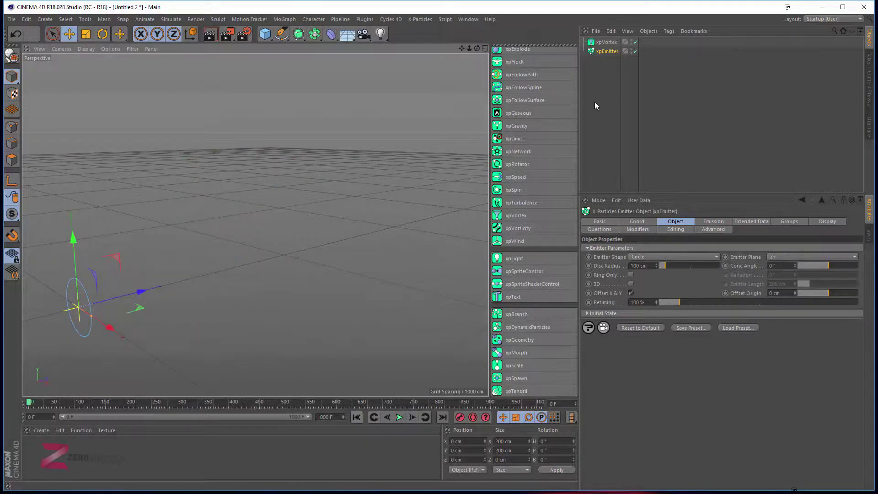
pyautogui.click(608, 42)
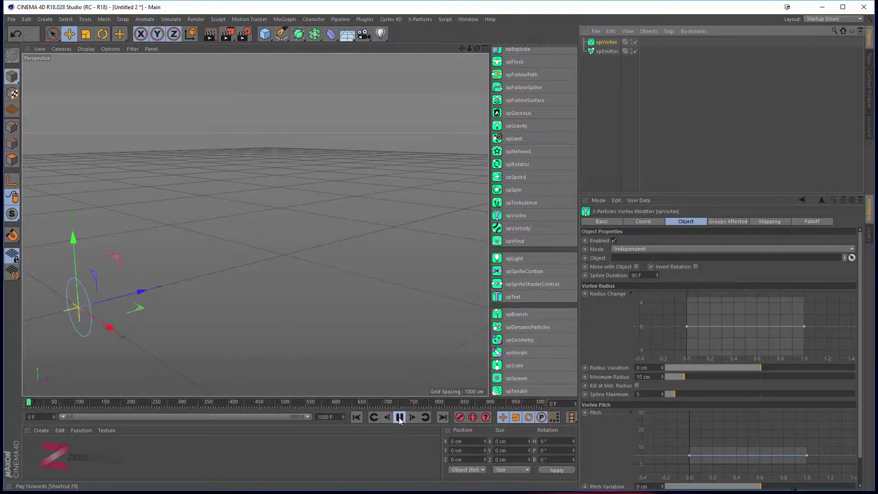
pyautogui.keyDown('alt'); pyautogui.moveTo(383, 330); pyautogui.dragTo(343, 337); pyautogui.keyUp('alt')
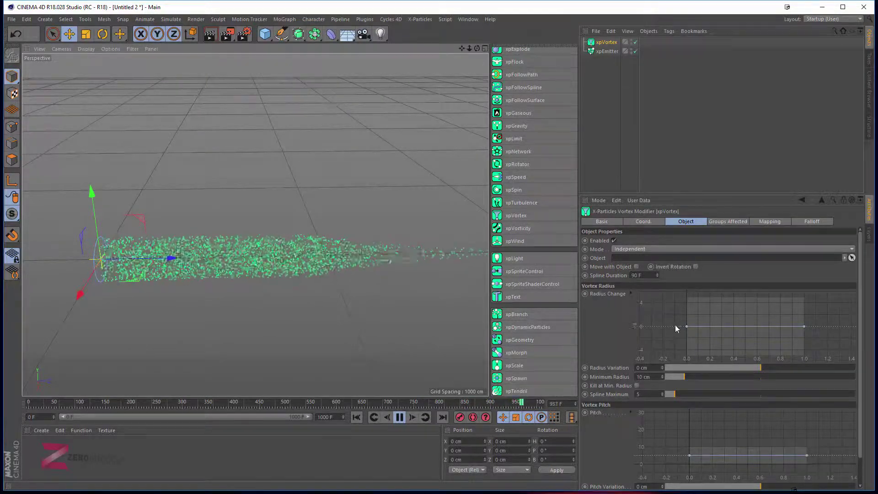
# - Try raising the start point of the xpVortex Radius Change curve to about 5 during playback, and return it to 0
pyautogui.moveTo(687, 326); pyautogui.dragTo(687, 300)
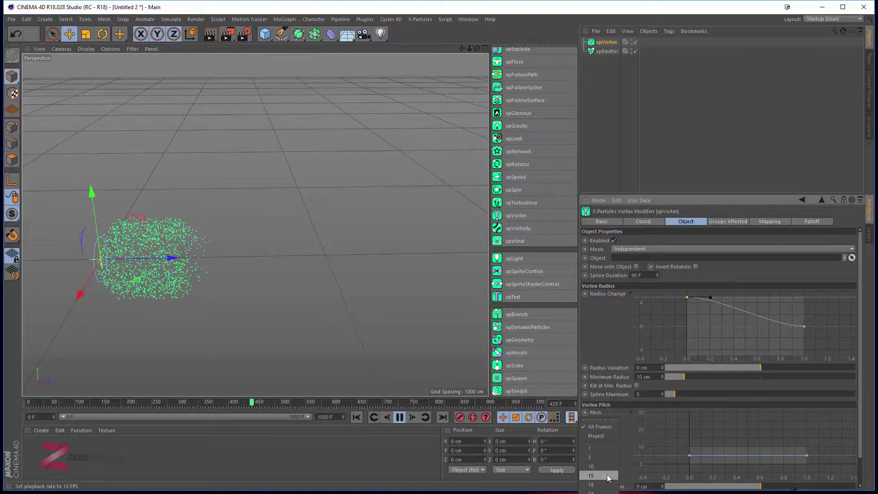
pyautogui.click(571, 417)
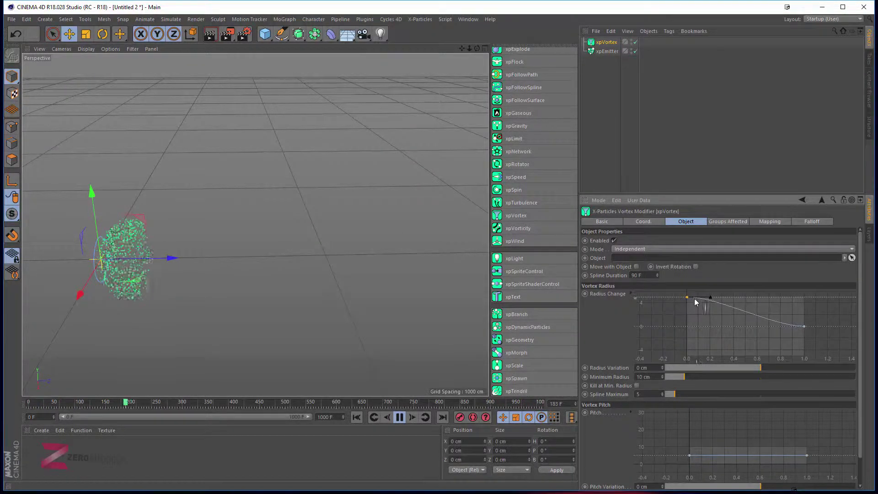
pyautogui.moveTo(686, 299); pyautogui.dragTo(686, 320)
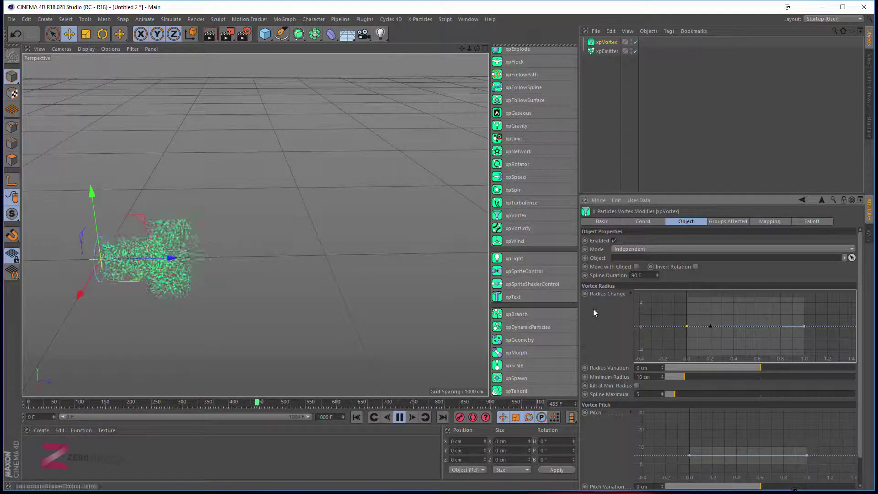
# - Raise the Radius Change curve's start point to about 4 and add a middle point near 0.4, lowered to about -4
pyautogui.moveTo(687, 326); pyautogui.dragTo(687, 304)
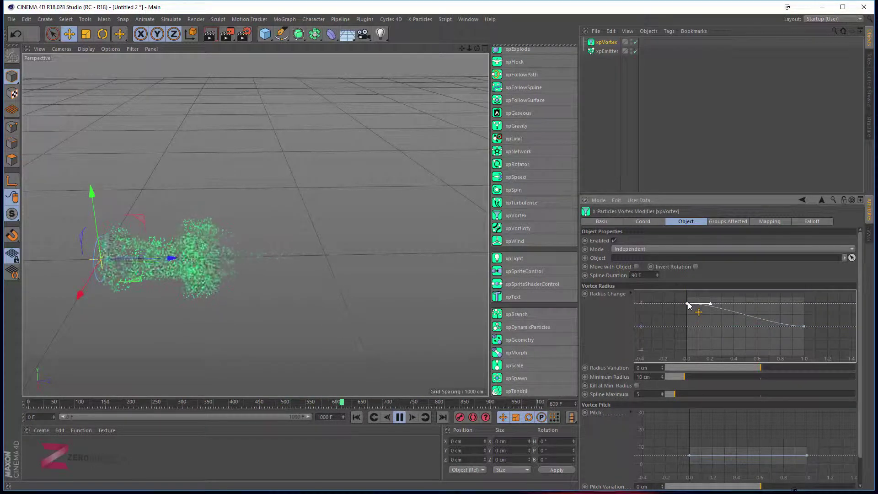
pyautogui.keyDown('ctrl'); pyautogui.click(739, 314); pyautogui.keyUp('ctrl')
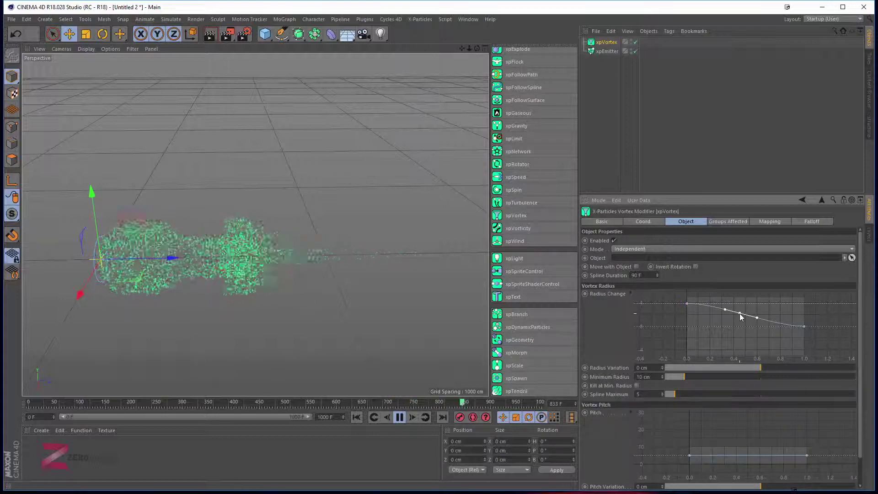
pyautogui.moveTo(739, 313); pyautogui.dragTo(736, 326)
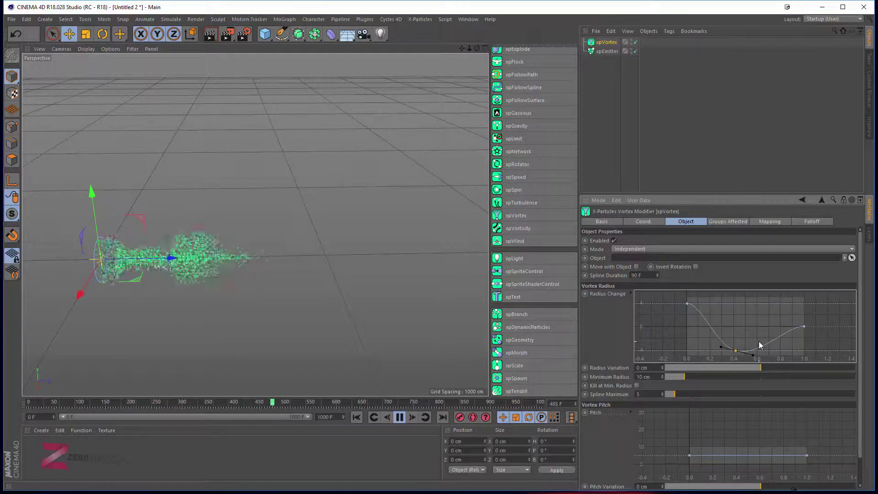
# - Try a Radius Variation of -8 cm during playback, settle on 3 cm and reduce the Minimum Radius to 2 cm
pyautogui.keyDown('alt'); pyautogui.moveTo(98, 256); pyautogui.dragTo(174, 271); pyautogui.keyUp('alt')
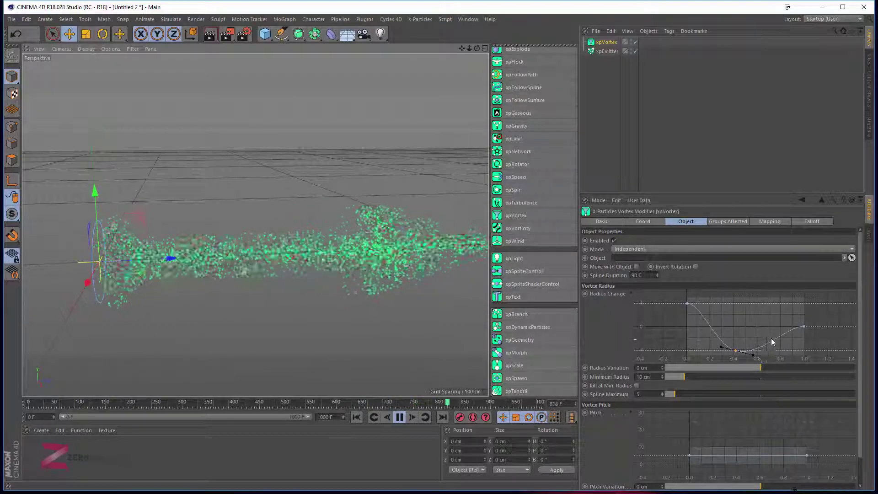
pyautogui.keyDown('alt'); pyautogui.moveTo(256, 270); pyautogui.dragTo(192, 267); pyautogui.keyUp('alt')
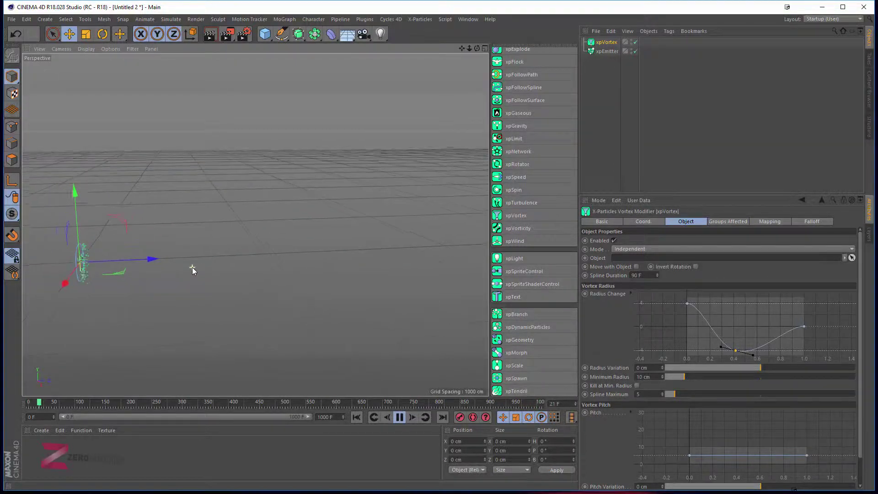
pyautogui.scroll(-1, 192, 267)
pyautogui.scroll(3, 192, 267)
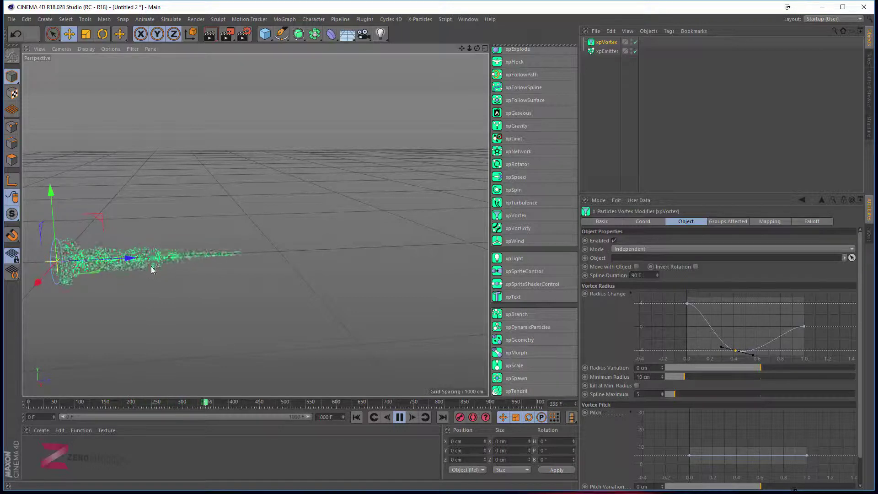
pyautogui.scroll(3, 152, 270)
pyautogui.keyDown('alt'); pyautogui.moveTo(129, 271); pyautogui.dragTo(166, 271, button='middle'); pyautogui.keyUp('alt')
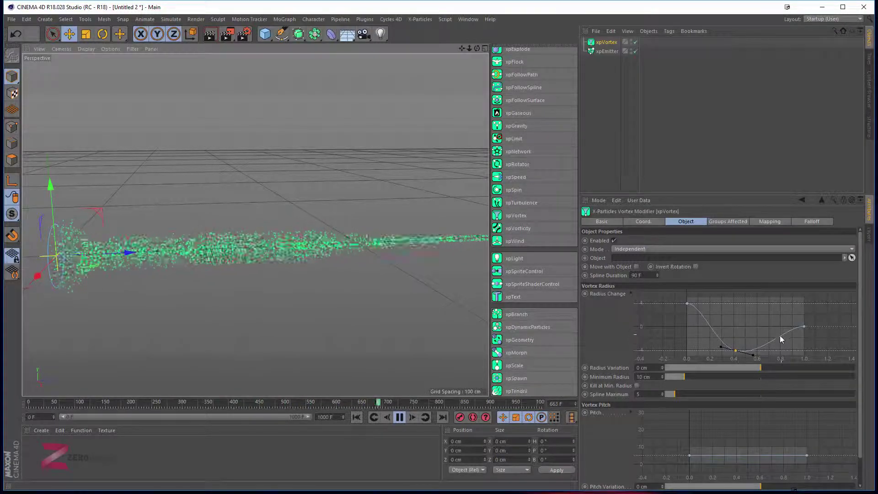
pyautogui.moveTo(767, 369); pyautogui.dragTo(725, 367)
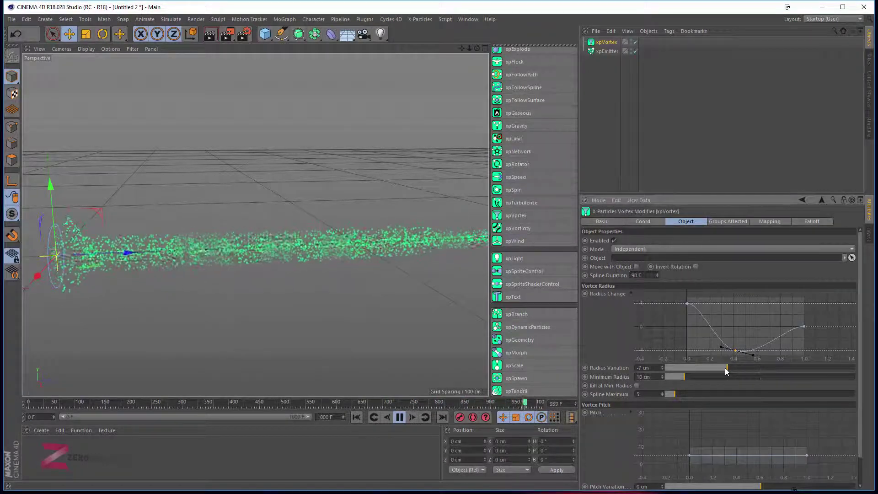
pyautogui.moveTo(725, 368)
pyautogui.mouseDown()
pyautogui.moveTo(794, 369)
pyautogui.moveTo(725, 370)
pyautogui.mouseUp()
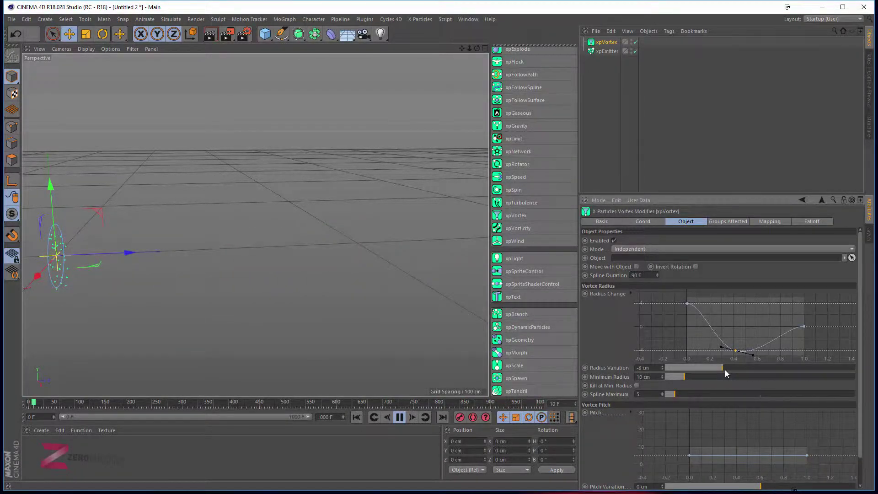
pyautogui.moveTo(805, 366); pyautogui.dragTo(854, 367)
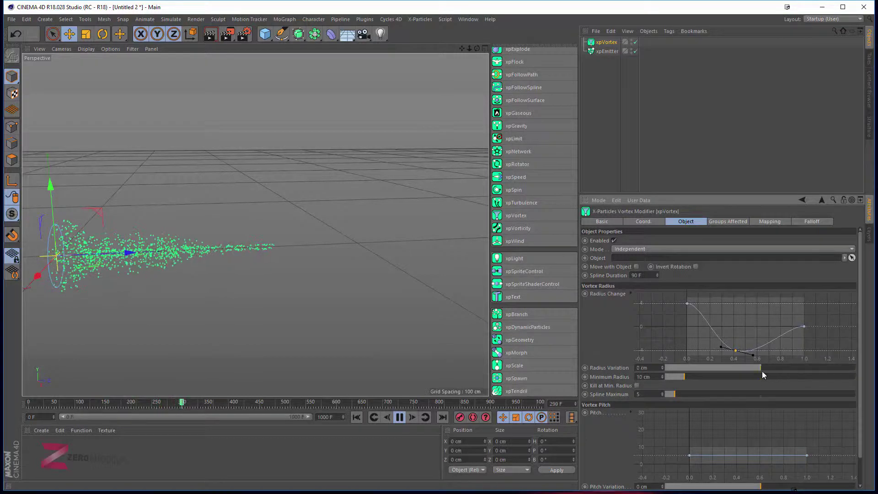
pyautogui.moveTo(761, 371); pyautogui.dragTo(773, 368)
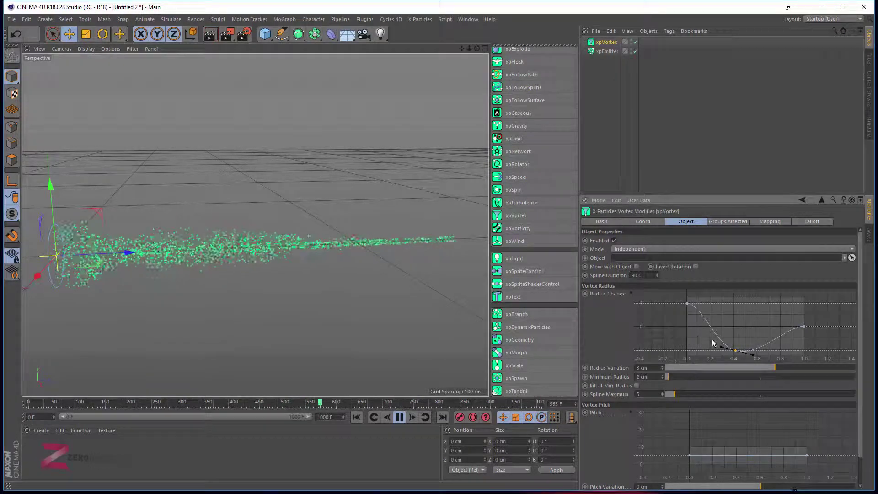
# - Lower the middle point of the Radius Change curve to about -5 while the particles play
pyautogui.click(736, 345)
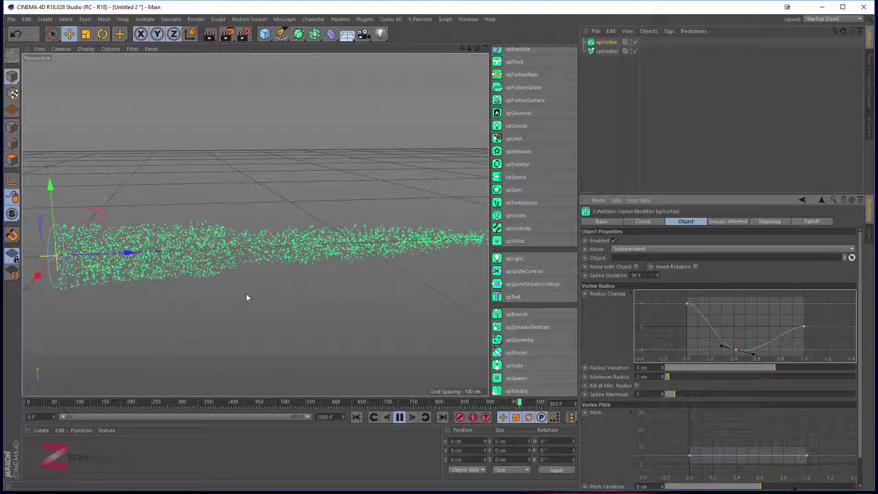
pyautogui.scroll(-5, 303, 259)
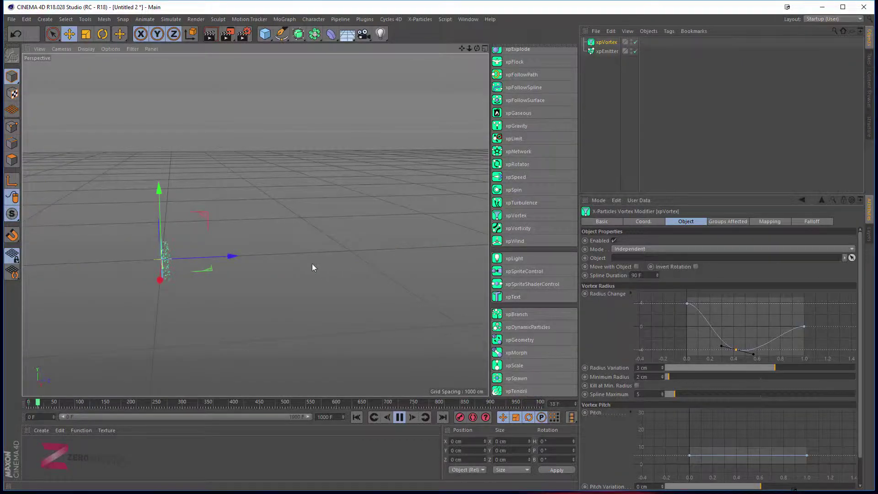
pyautogui.moveTo(312, 268); pyautogui.dragTo(250, 277, button='middle')
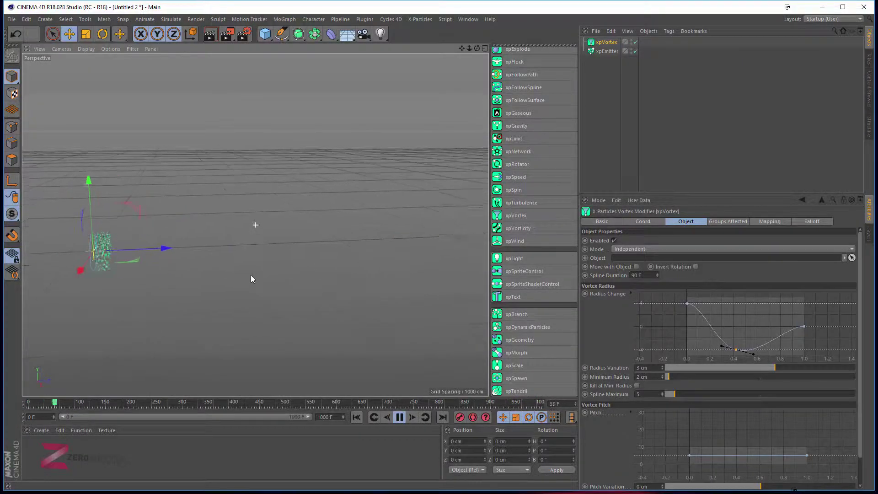
pyautogui.click(736, 350)
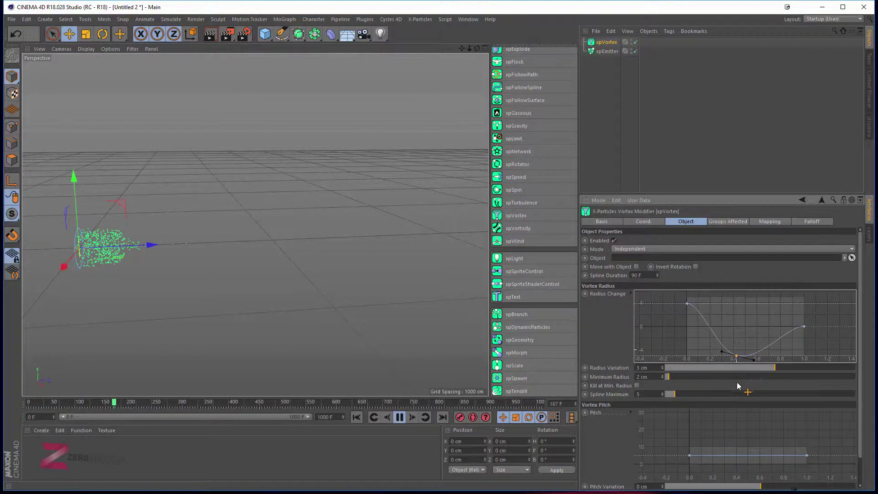
pyautogui.scroll(3, 732, 331)
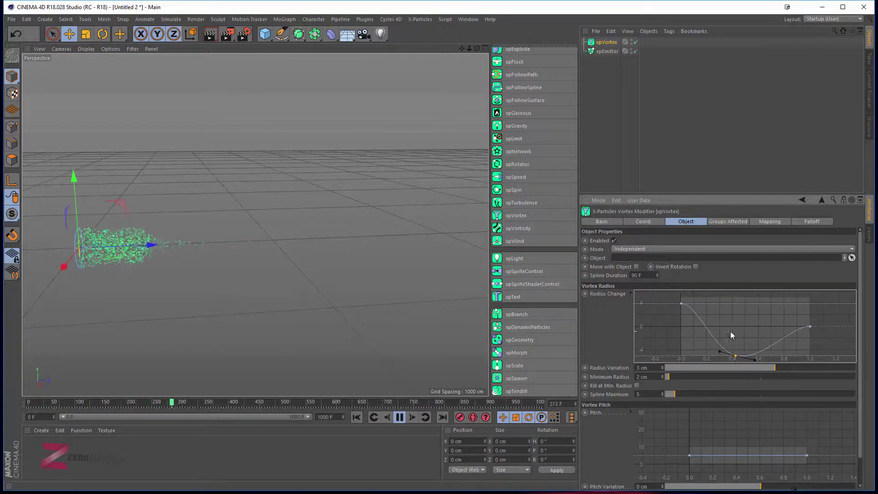
pyautogui.scroll(-2, 723, 331)
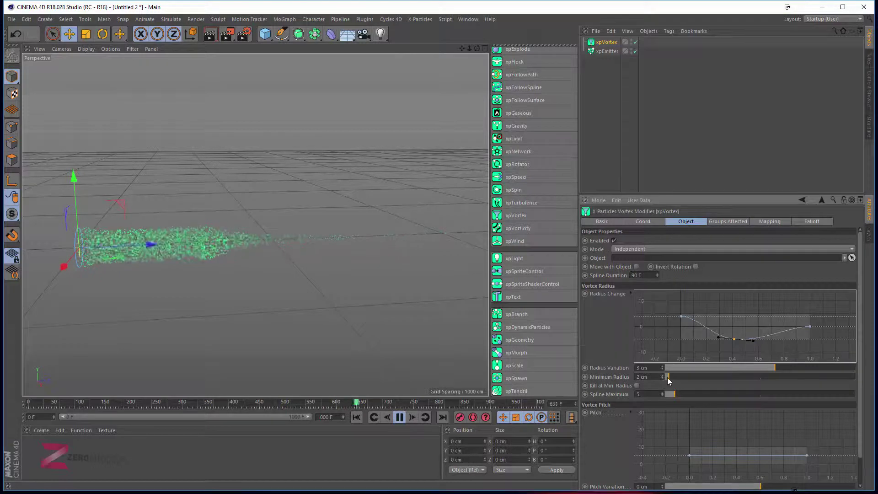
# - Set the vortex Minimum Radius to 1 cm and enable Kill at Min. Radius
pyautogui.moveTo(668, 377); pyautogui.dragTo(664, 377)
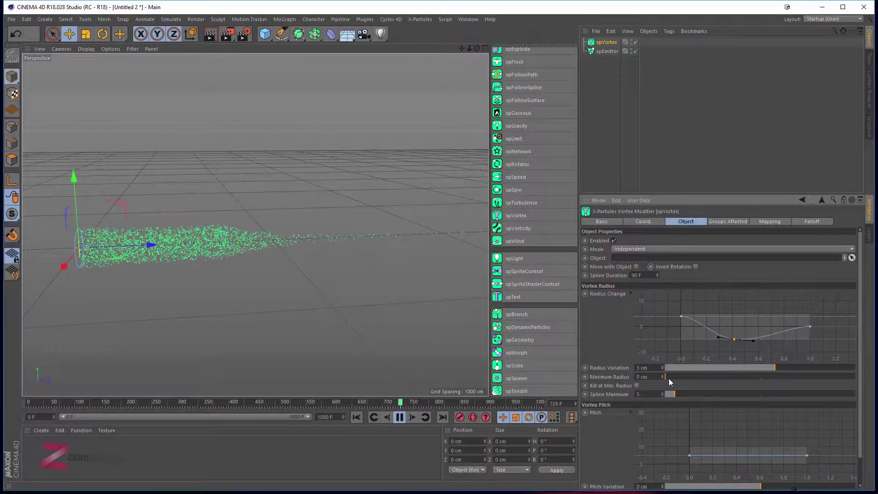
pyautogui.click(668, 377)
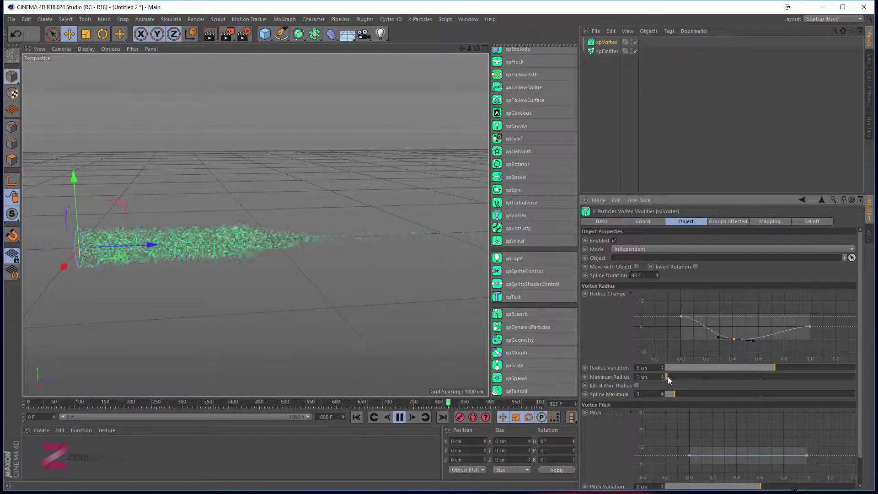
pyautogui.click(637, 385)
# - Delete the middle point of the Radius Change curve and move its end point to about 0.25 at a value of about -5
pyautogui.scroll(3, 178, 253)
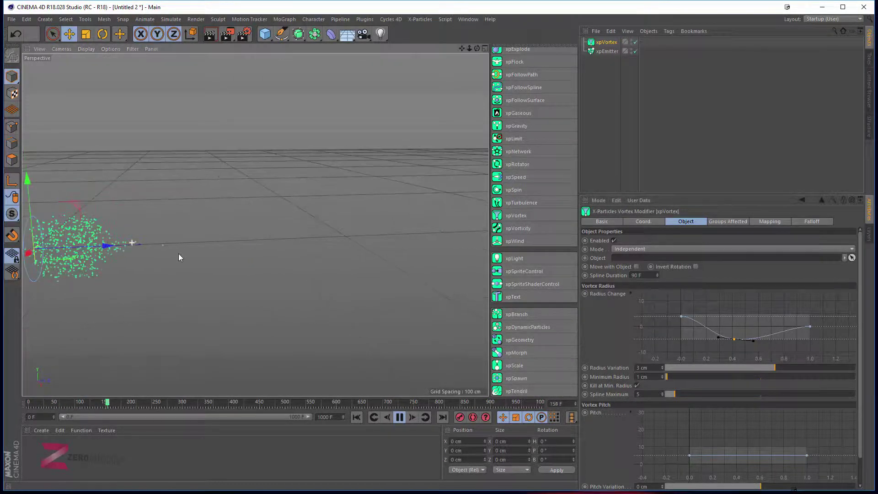
pyautogui.scroll(-3, 279, 256)
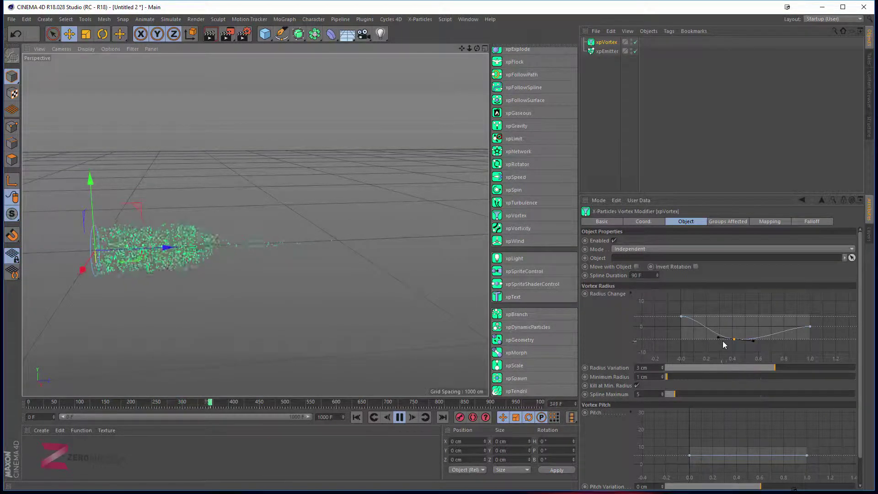
pyautogui.moveTo(734, 339); pyautogui.dragTo(736, 335)
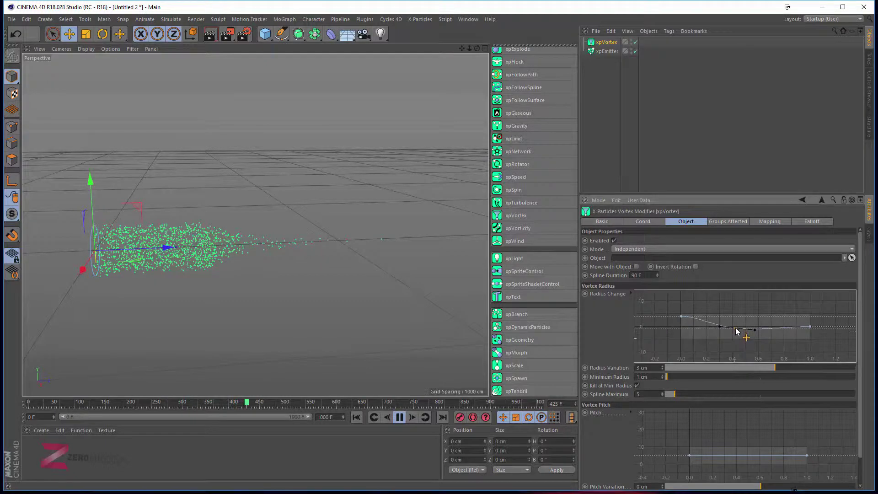
pyautogui.press('Delete')
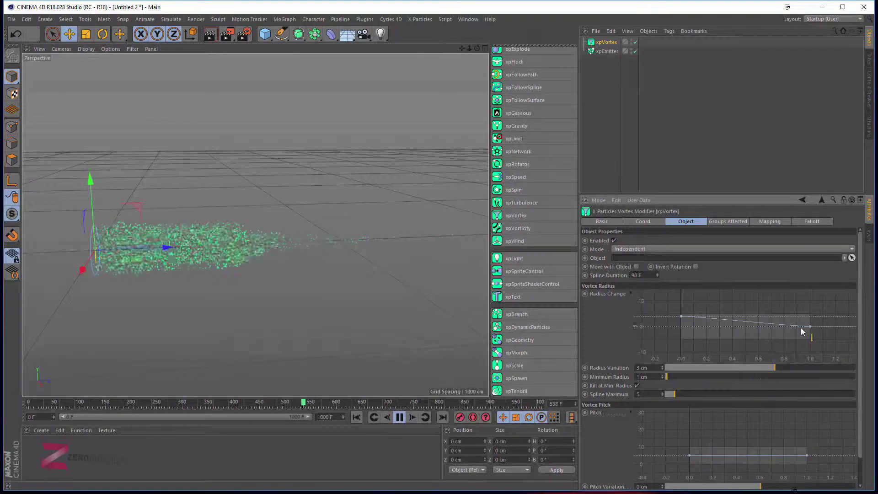
pyautogui.moveTo(808, 326); pyautogui.dragTo(710, 346)
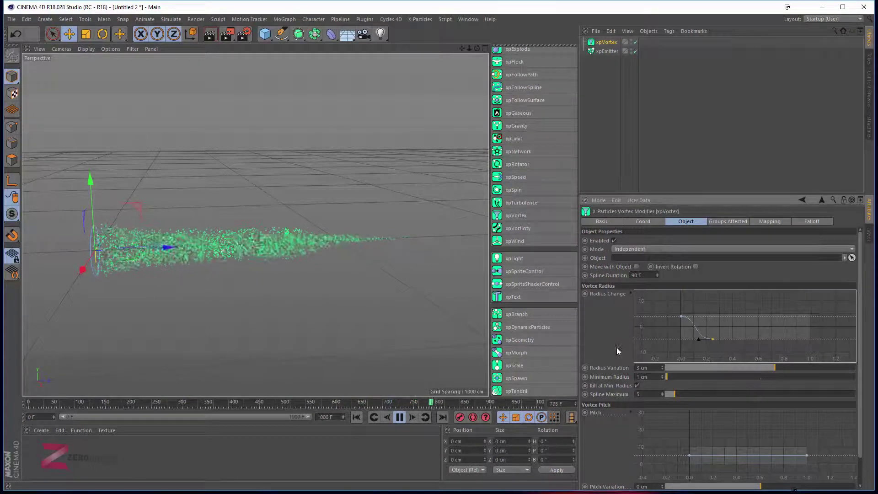
# - Set the vortex radius Spline Maximum to 27 and lower the Radius Change curve's end point to about -20 at 0.3
pyautogui.scroll(-2, 617, 347)
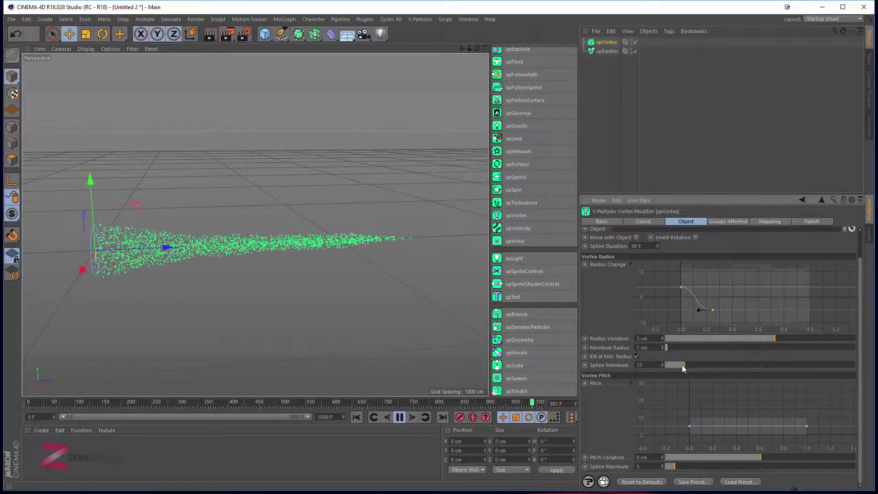
pyautogui.moveTo(673, 366); pyautogui.dragTo(717, 367)
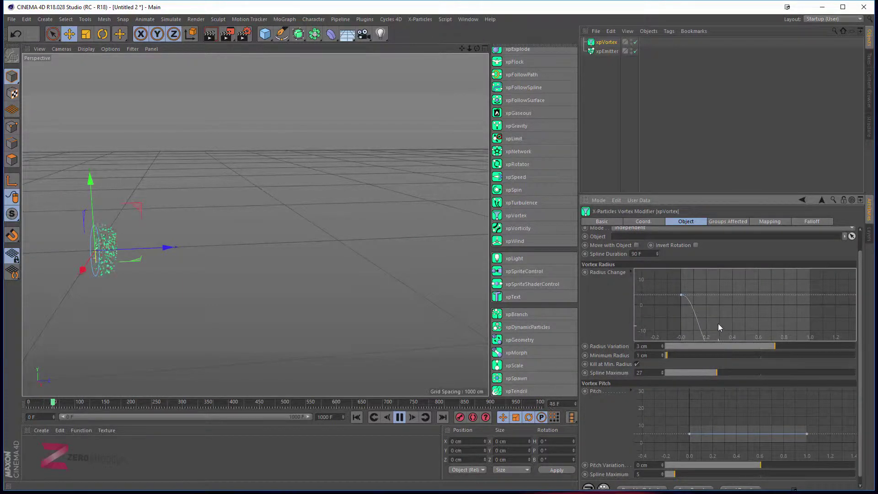
pyautogui.keyDown('ctrl'); pyautogui.click(719, 309); pyautogui.keyUp('ctrl')
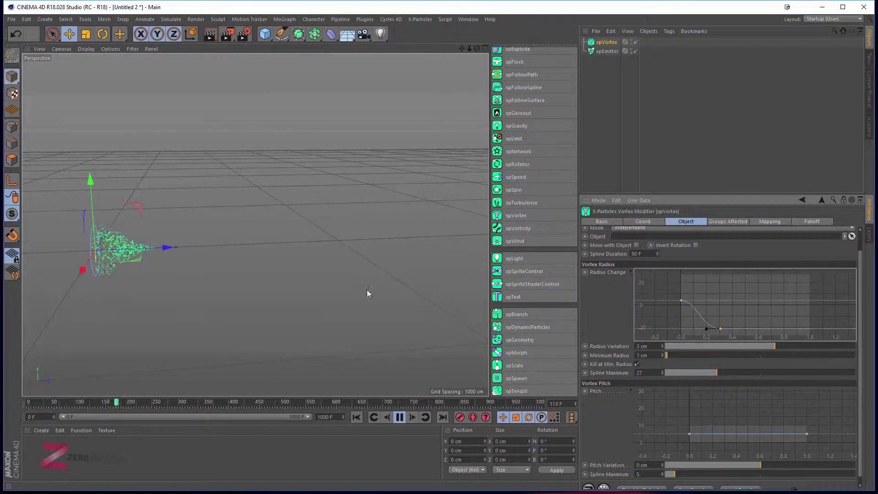
pyautogui.scroll(3, 127, 260)
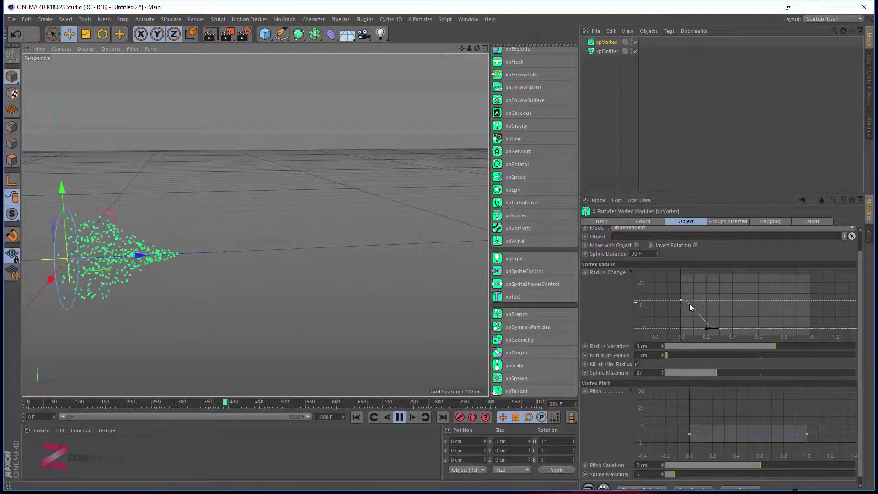
pyautogui.click(720, 329)
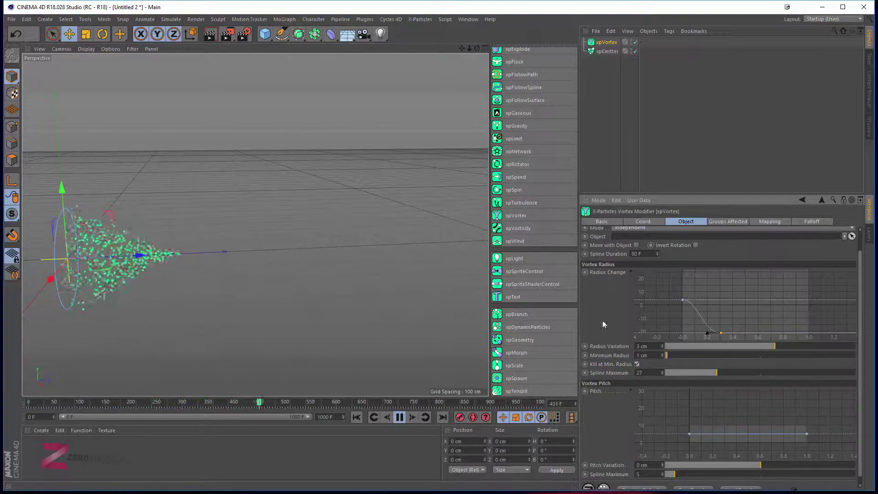
# - Move the Radius Change curve's end point out to 1.0 at about -20 and set the vortex Spline Duration to 176 F
pyautogui.moveTo(719, 334); pyautogui.dragTo(738, 336)
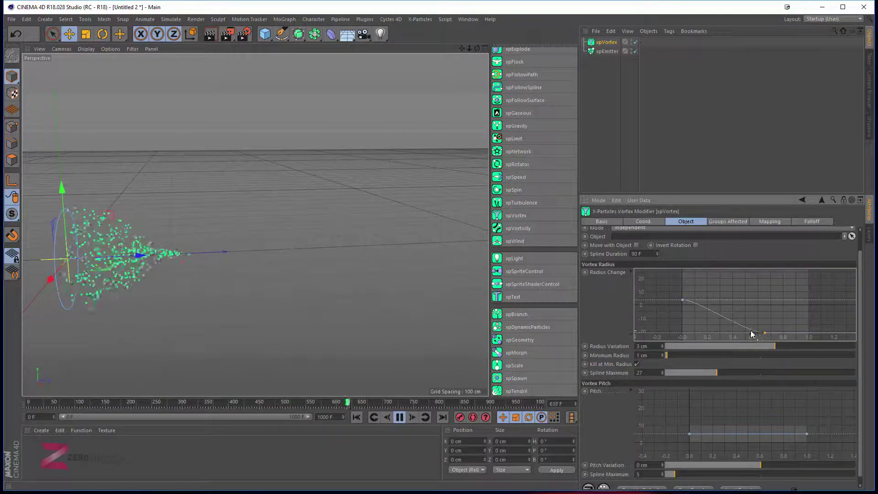
pyautogui.moveTo(761, 332); pyautogui.dragTo(800, 333)
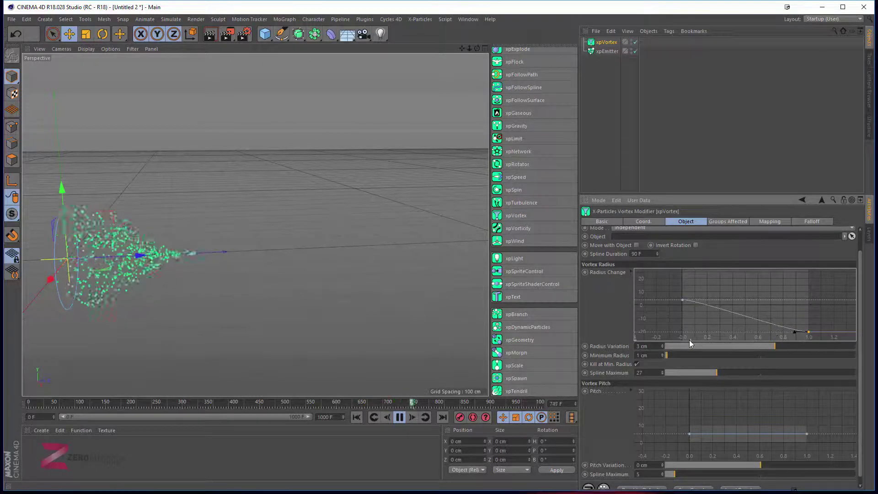
pyautogui.scroll(1, 629, 343)
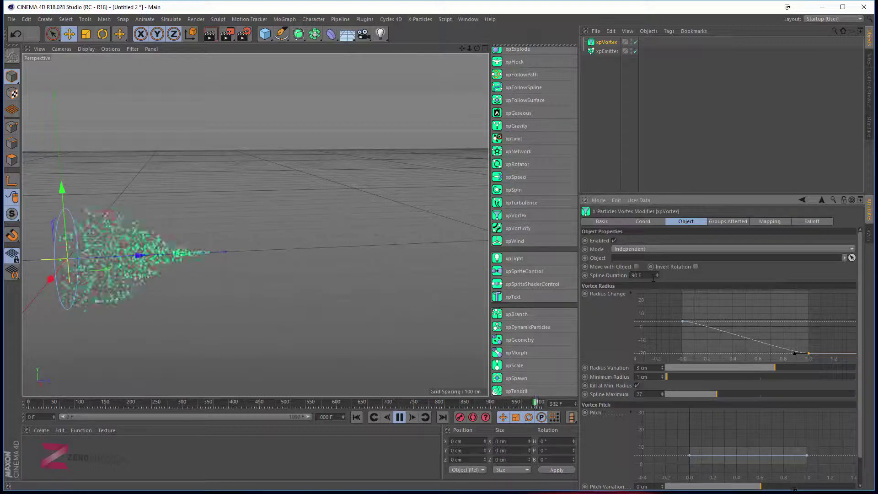
pyautogui.moveTo(656, 276); pyautogui.dragTo(622, 297)
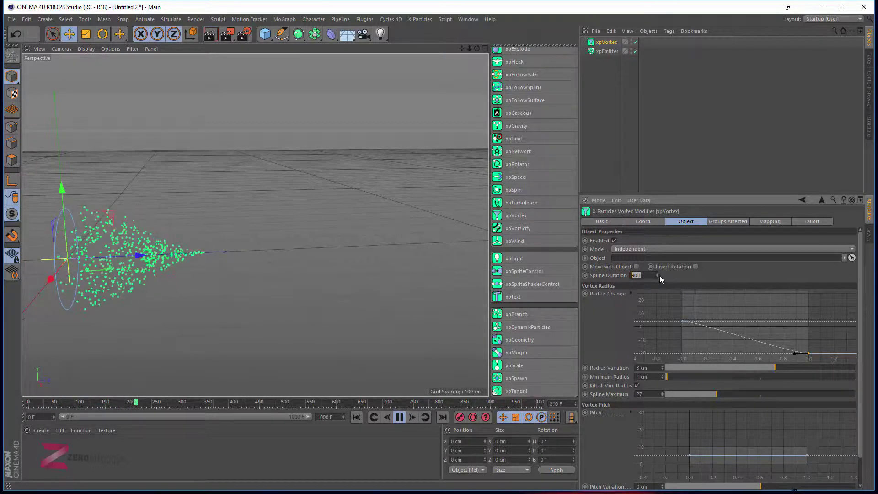
pyautogui.moveTo(657, 274); pyautogui.dragTo(657, 256)
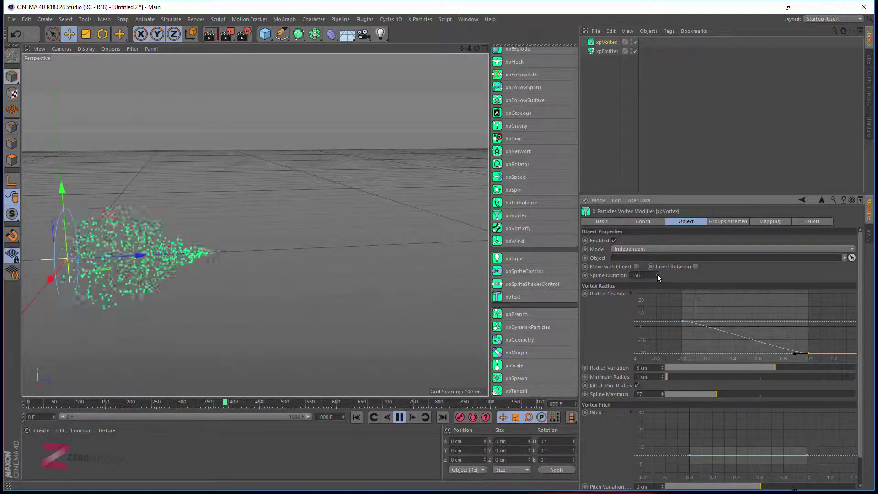
pyautogui.moveTo(657, 274); pyautogui.dragTo(657, 271)
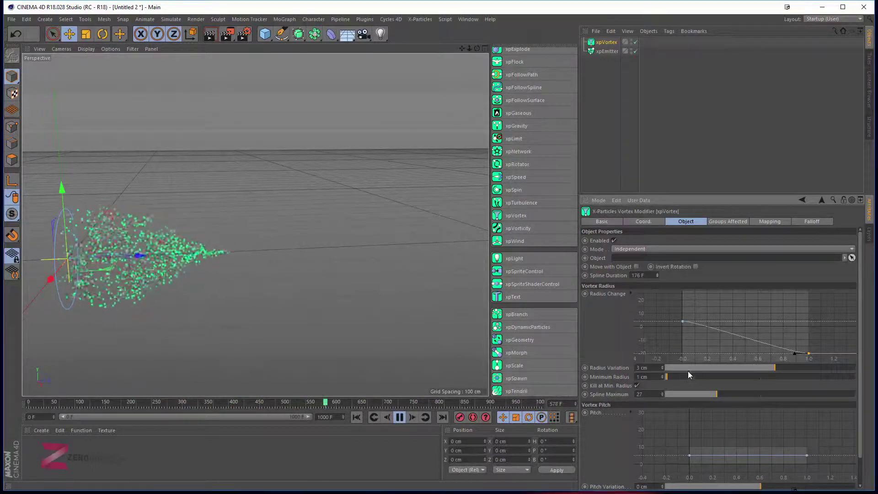
# - Raise the Radius Change curve's end point to about -5 and pull the start point's tangent upward to bulge the curve
pyautogui.click(808, 351)
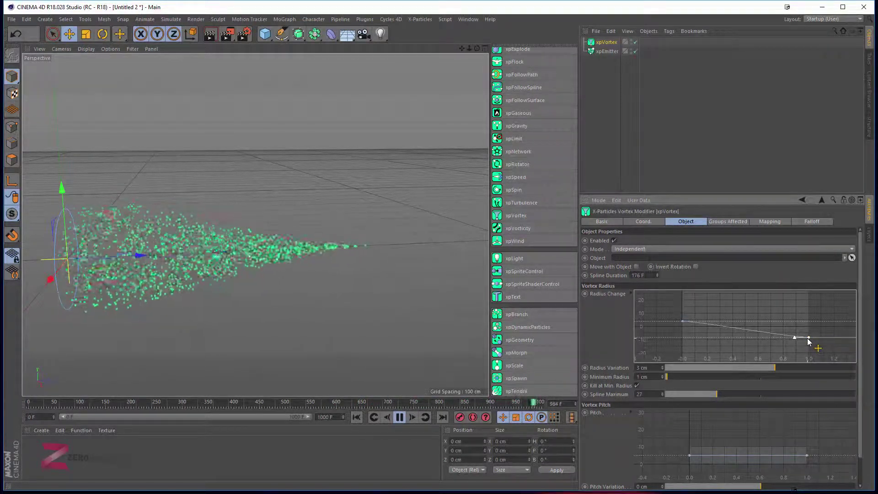
pyautogui.moveTo(808, 340); pyautogui.dragTo(809, 335)
pyautogui.scroll(6, 764, 325)
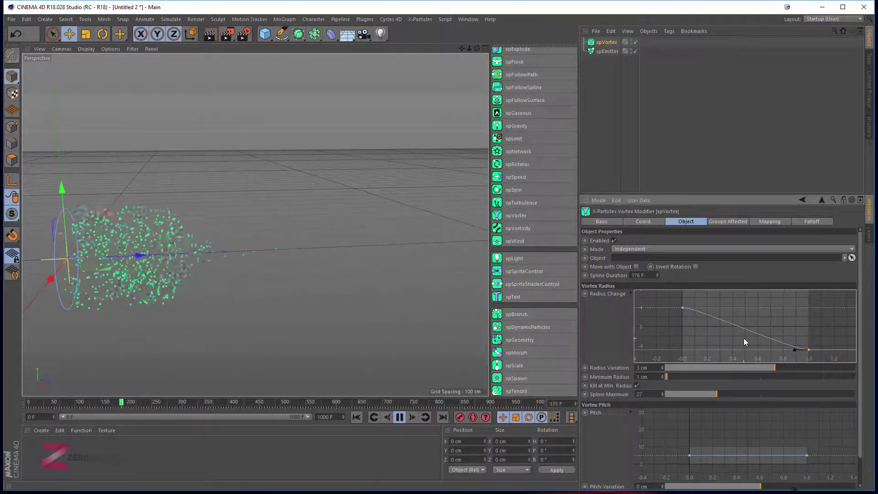
pyautogui.click(709, 315)
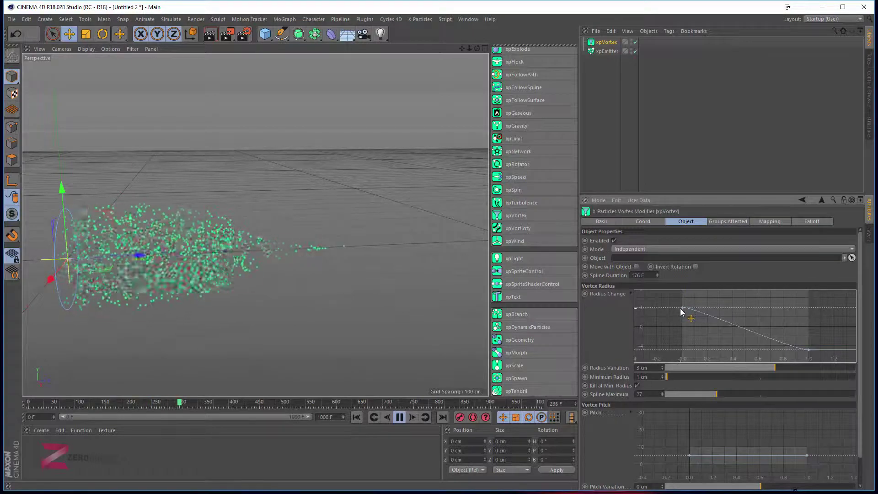
pyautogui.click(681, 307)
pyautogui.moveTo(694, 308); pyautogui.dragTo(697, 276)
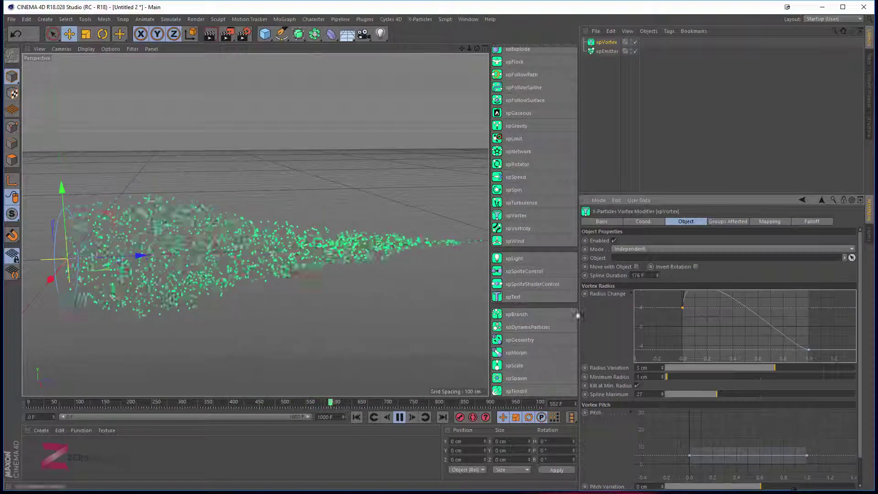
pyautogui.scroll(-4, 293, 287)
pyautogui.keyDown('alt'); pyautogui.moveTo(293, 287); pyautogui.dragTo(222, 288, button='middle'); pyautogui.keyUp('alt')
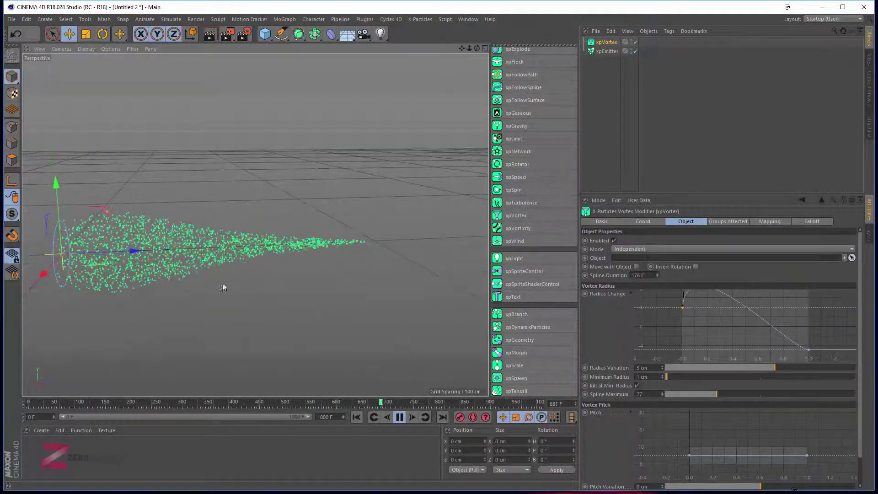
# - Set the vortex Spline Duration to 199 F
pyautogui.scroll(-2, 620, 430)
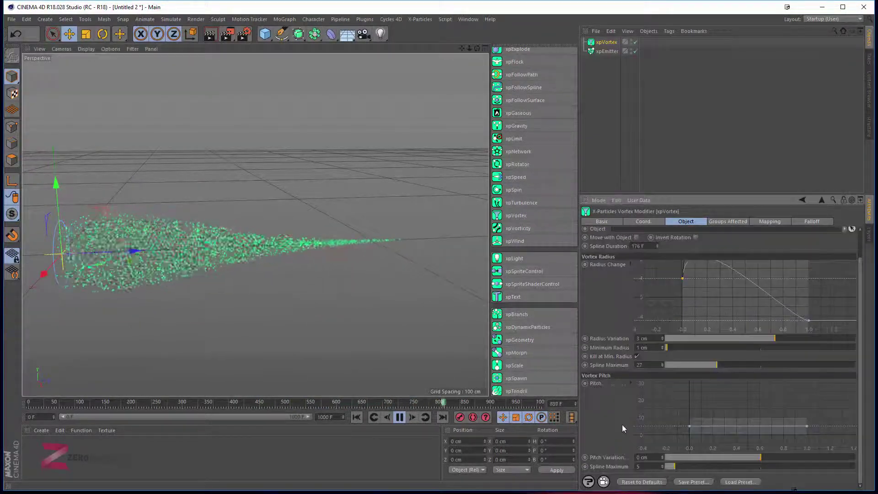
pyautogui.click(718, 415)
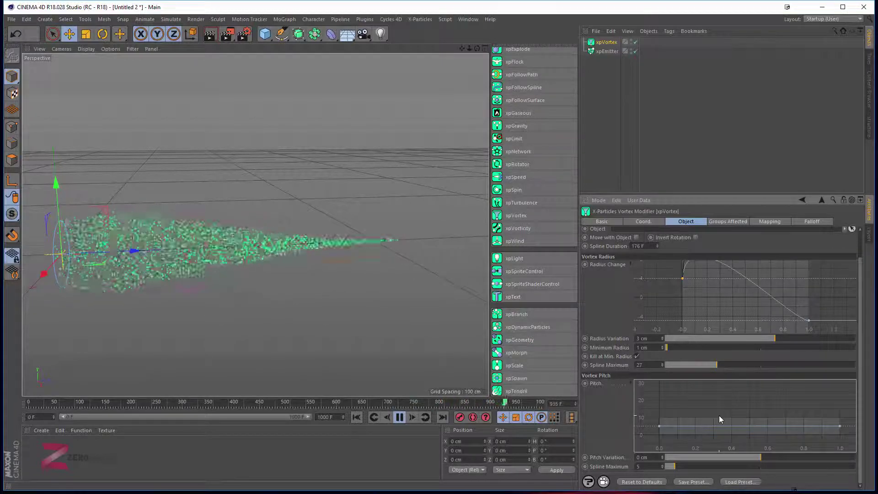
pyautogui.scroll(2, 719, 415)
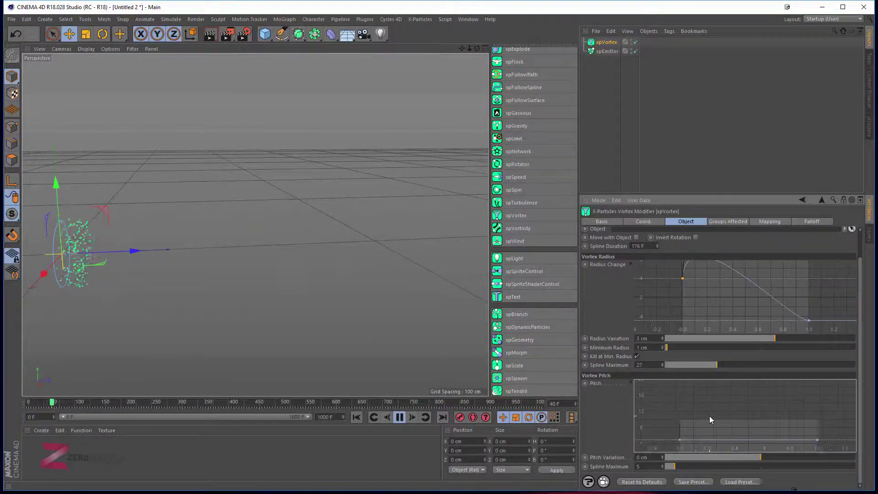
pyautogui.scroll(2, 709, 415)
pyautogui.keyDown('alt'); pyautogui.moveTo(711, 431); pyautogui.dragTo(710, 408, button='middle'); pyautogui.keyUp('alt')
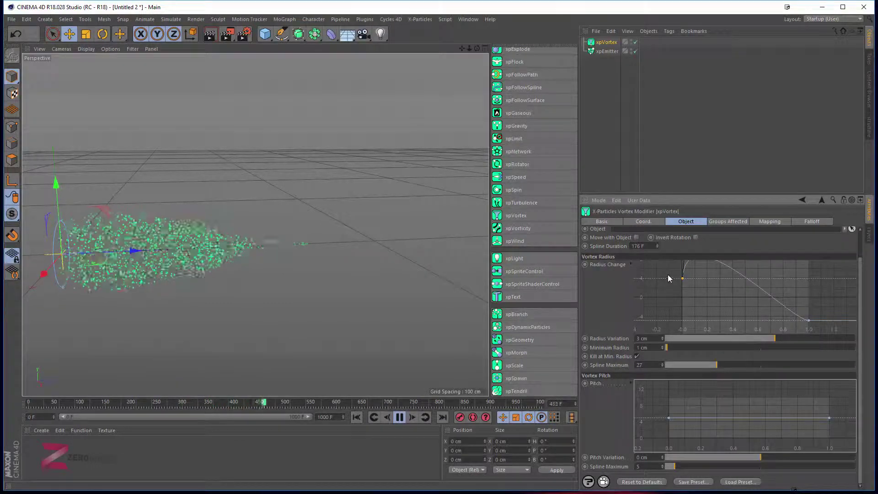
pyautogui.moveTo(657, 247); pyautogui.dragTo(657, 243)
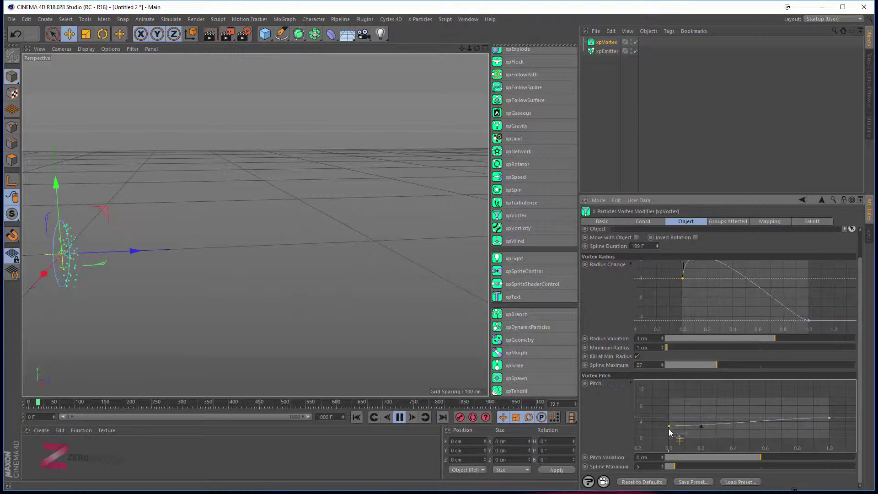
# - Lower the start and end points of the vortex Pitch curve to 0
pyautogui.scroll(1, 754, 430)
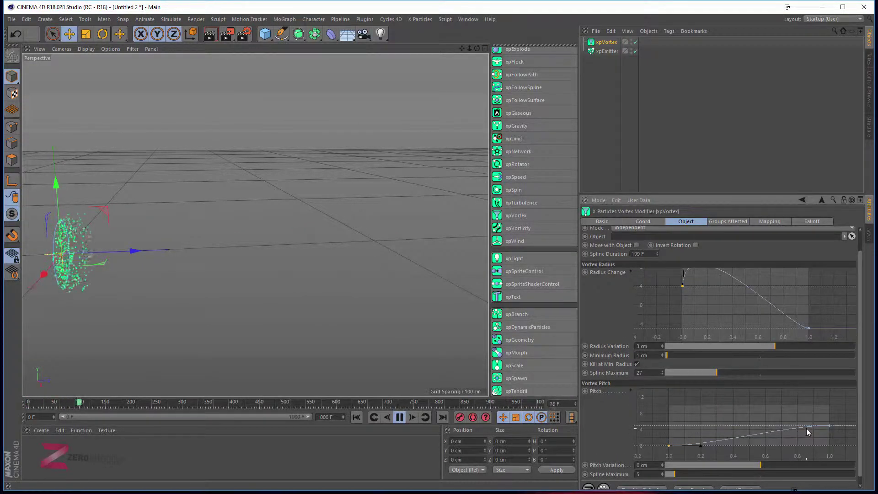
pyautogui.moveTo(828, 426); pyautogui.dragTo(830, 446)
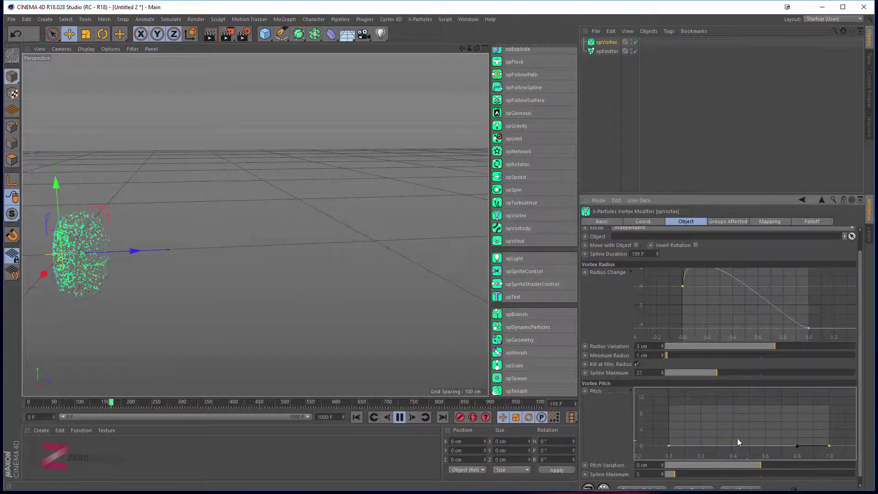
pyautogui.moveTo(111, 278)
pyautogui.keyDown('alt'); pyautogui.mouseDown()
pyautogui.moveTo(142, 276)
pyautogui.moveTo(124, 275)
pyautogui.mouseUp(); pyautogui.keyUp('alt')
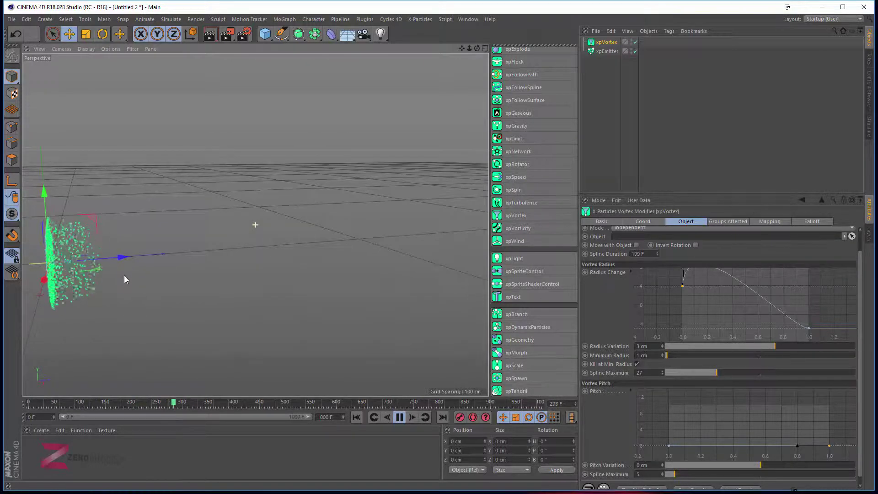
# - Add a point to the Pitch curve at about 0.25 and raise it to about 10
pyautogui.click(669, 446)
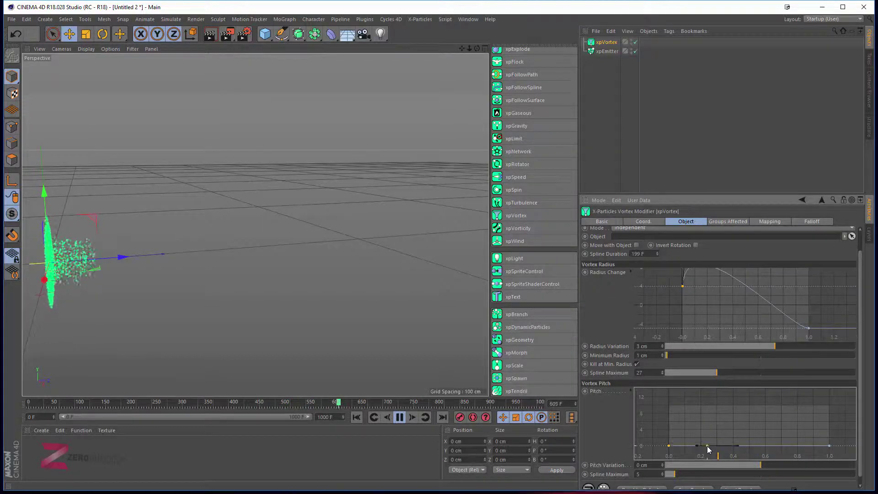
pyautogui.keyDown('ctrl'); pyautogui.moveTo(707, 446); pyautogui.dragTo(709, 413); pyautogui.keyUp('ctrl')
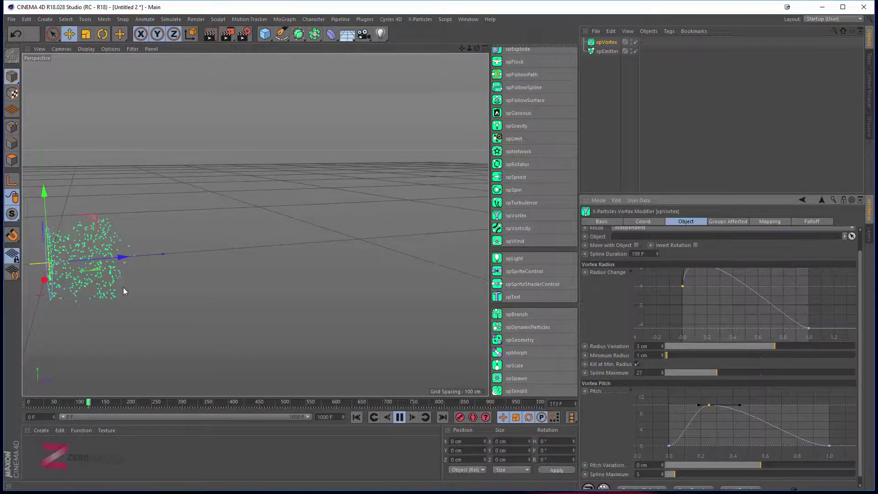
pyautogui.keyDown('alt'); pyautogui.moveTo(193, 314); pyautogui.dragTo(188, 294); pyautogui.keyUp('alt')
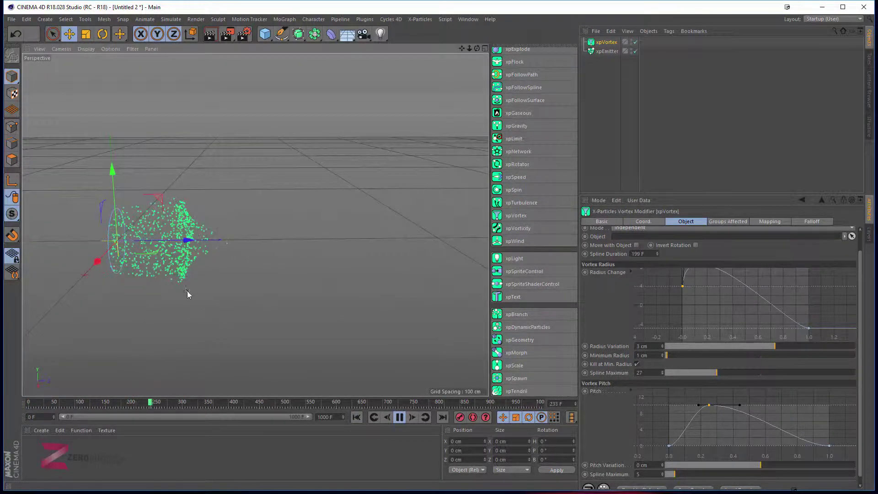
# - Lengthen the Pitch curve's start tangent for a slower rise and raise its end point to about 5.5
pyautogui.click(669, 445)
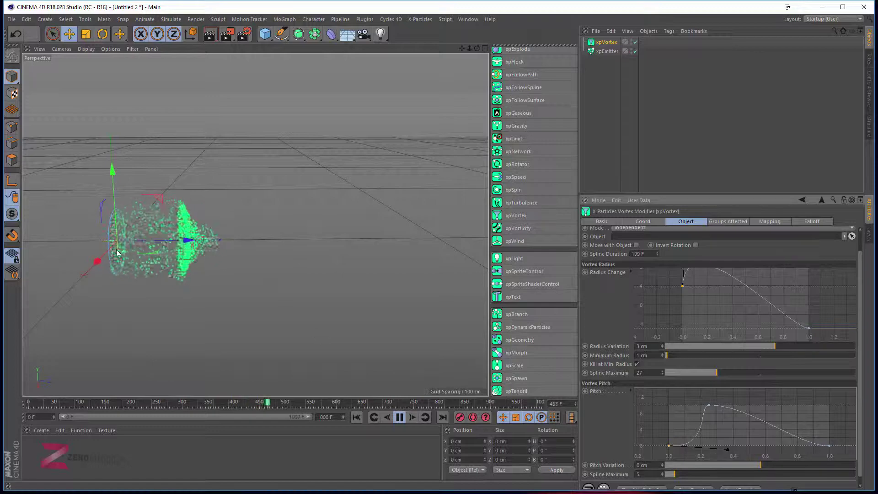
pyautogui.scroll(8, 130, 254)
pyautogui.scroll(-3, 123, 263)
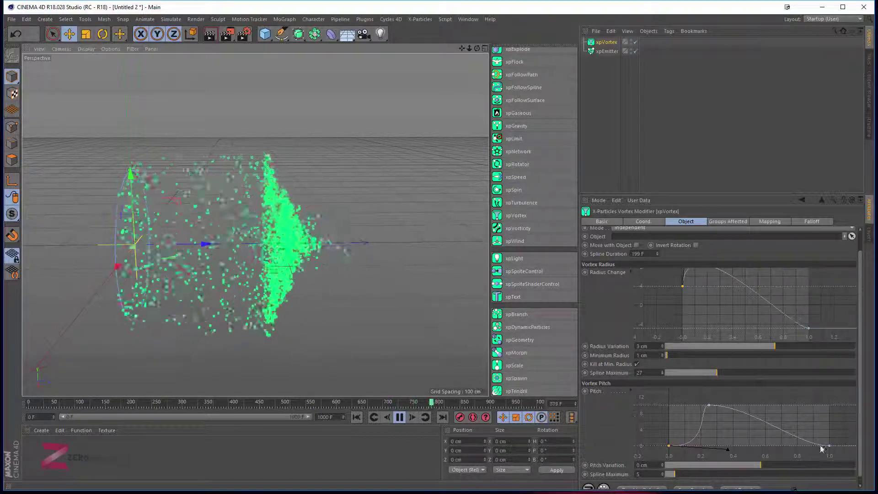
pyautogui.moveTo(829, 446); pyautogui.dragTo(829, 424)
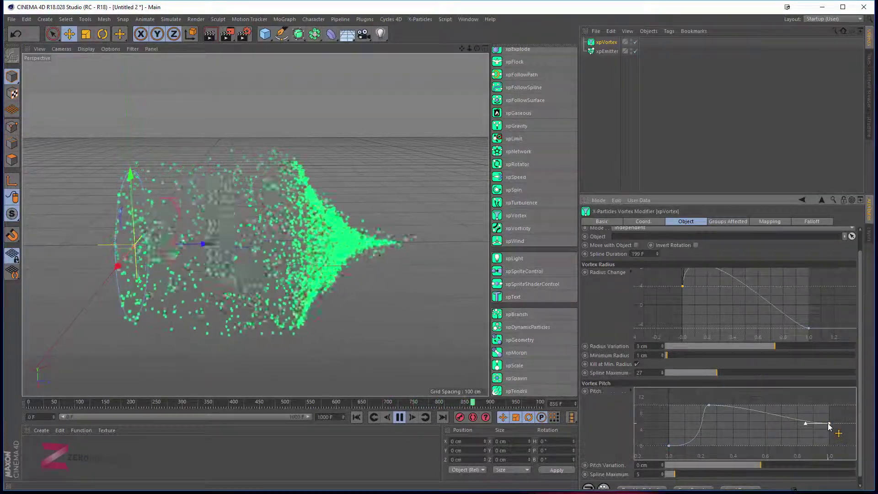
pyautogui.keyDown('alt'); pyautogui.moveTo(255, 247); pyautogui.dragTo(228, 268); pyautogui.keyUp('alt')
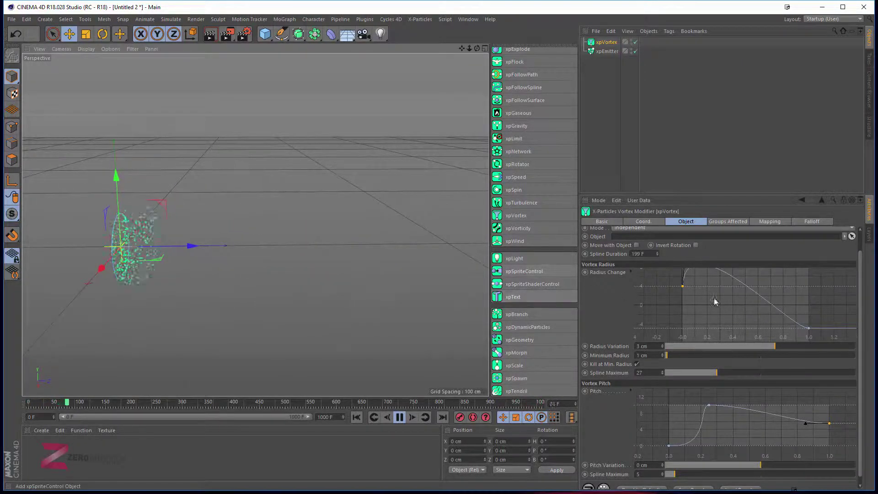
# - Add two points to the Radius Change curve, shaping a start of about 10, a dip below -10 and a peak of about 12 near 0.4
pyautogui.keyDown('ctrl'); pyautogui.click(738, 280); pyautogui.keyUp('ctrl')
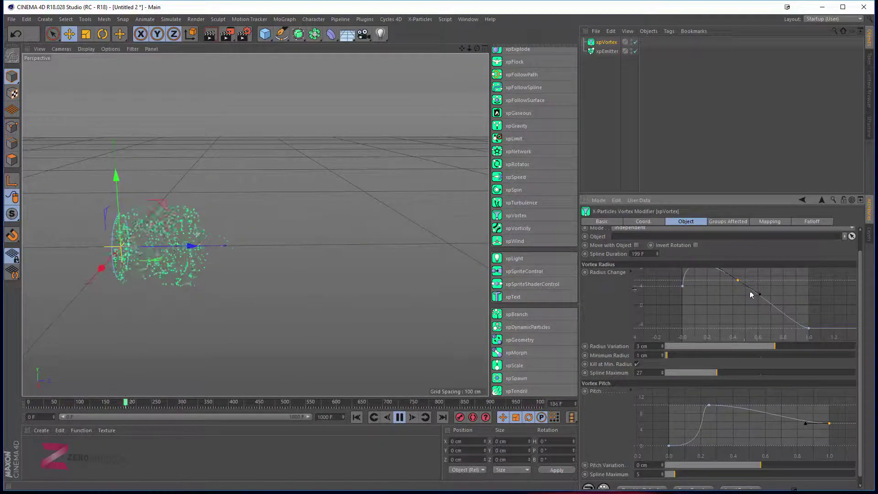
pyautogui.click(759, 295)
pyautogui.scroll(-2, 739, 305)
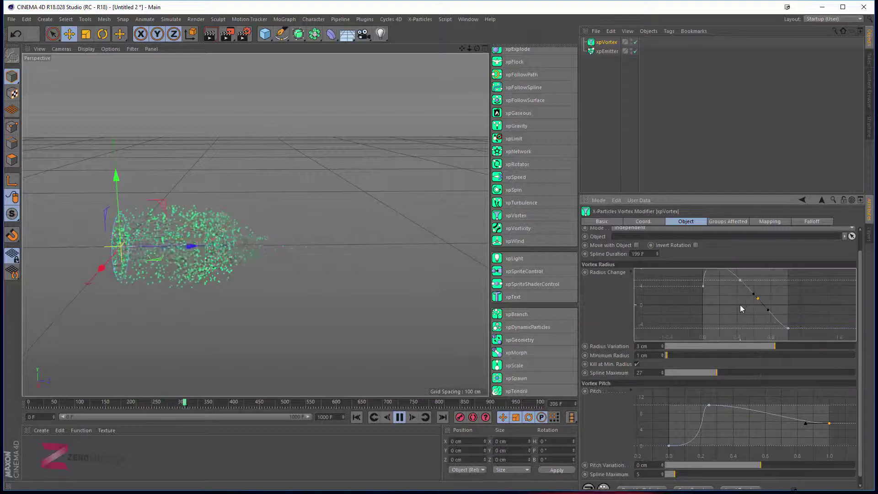
pyautogui.scroll(2, 736, 307)
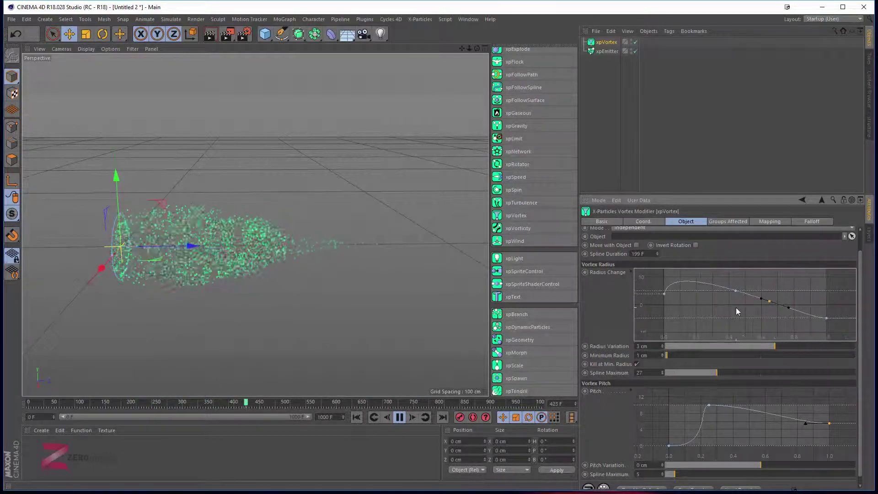
pyautogui.moveTo(732, 292); pyautogui.dragTo(706, 320)
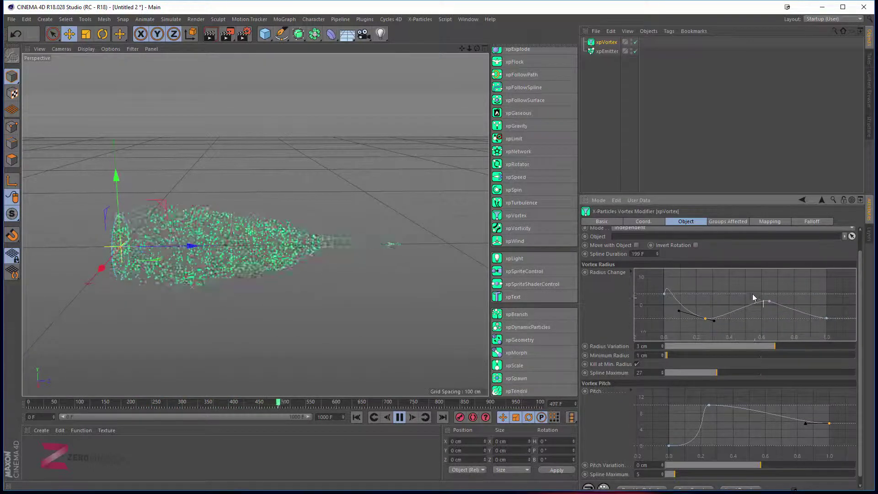
pyautogui.click(759, 298)
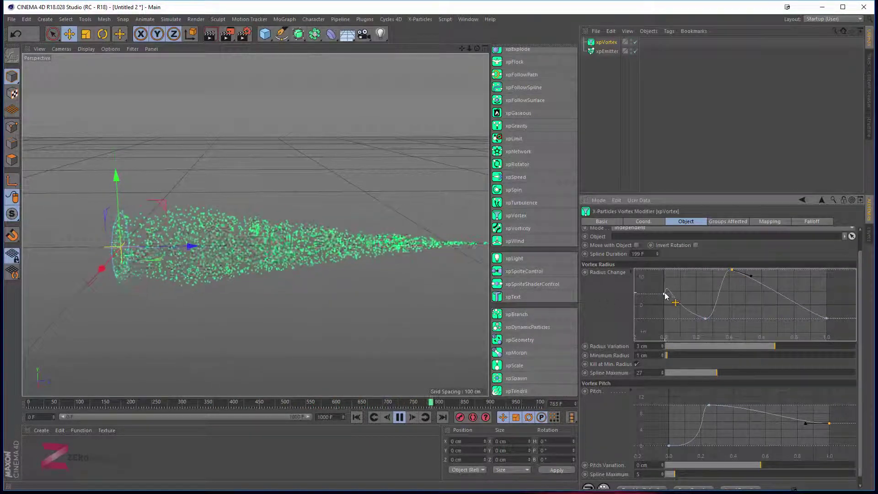
pyautogui.moveTo(665, 296); pyautogui.dragTo(665, 287)
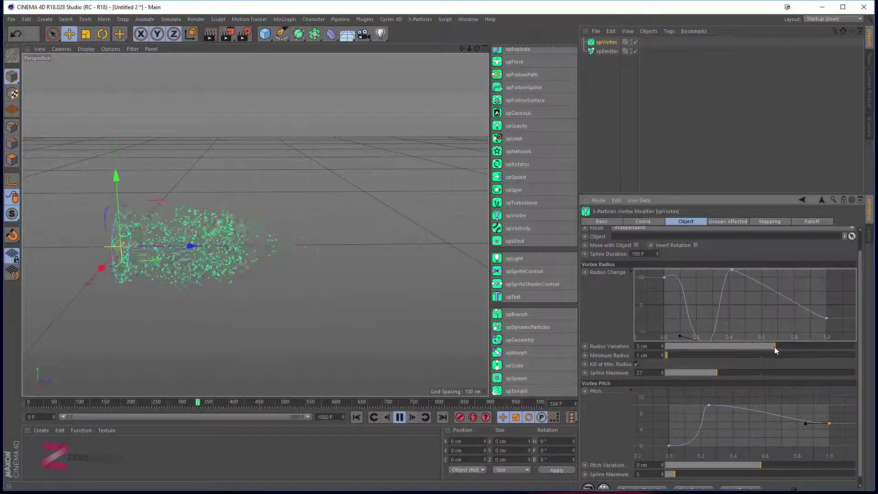
# - Set the vortex Radius Variation to 0 cm and pause the particle playback
pyautogui.moveTo(774, 346); pyautogui.dragTo(766, 347)
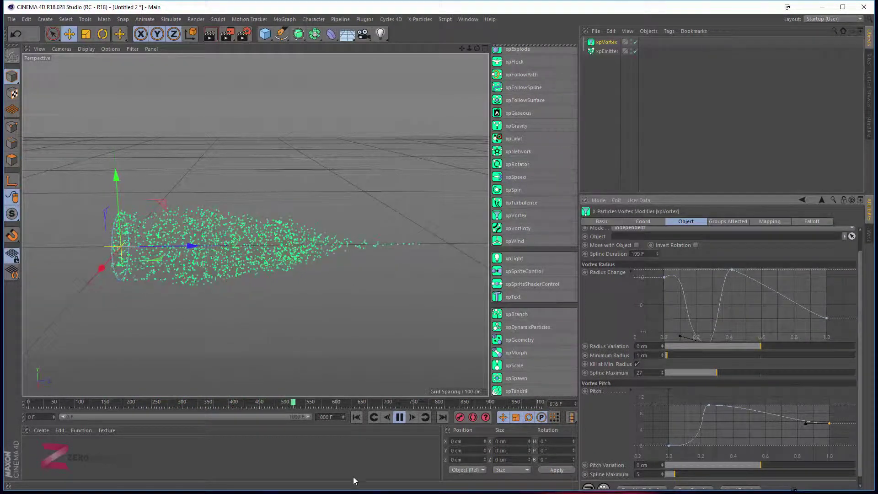
pyautogui.click(400, 417)
pyautogui.keyDown('alt'); pyautogui.moveTo(196, 284); pyautogui.dragTo(146, 279); pyautogui.keyUp('alt')
# - Enable Ring Only on the circular emitter and play the particles to view them emitting from the ring
pyautogui.click(606, 50)
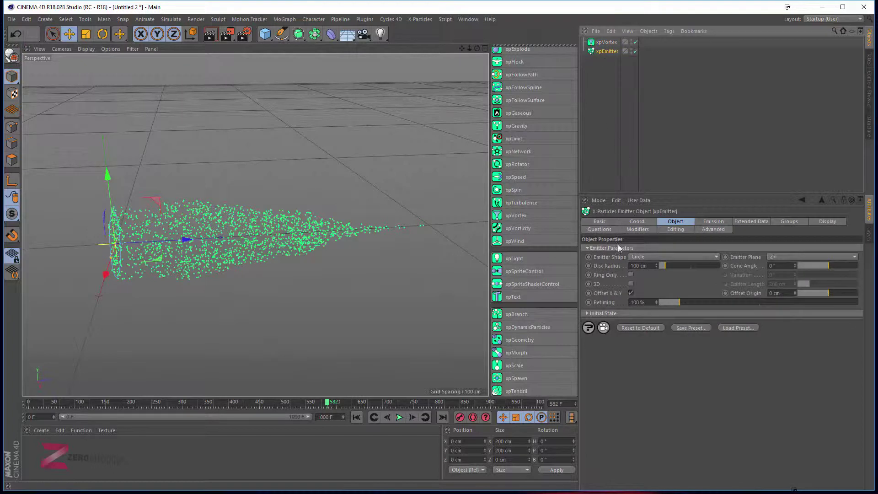
pyautogui.click(647, 257)
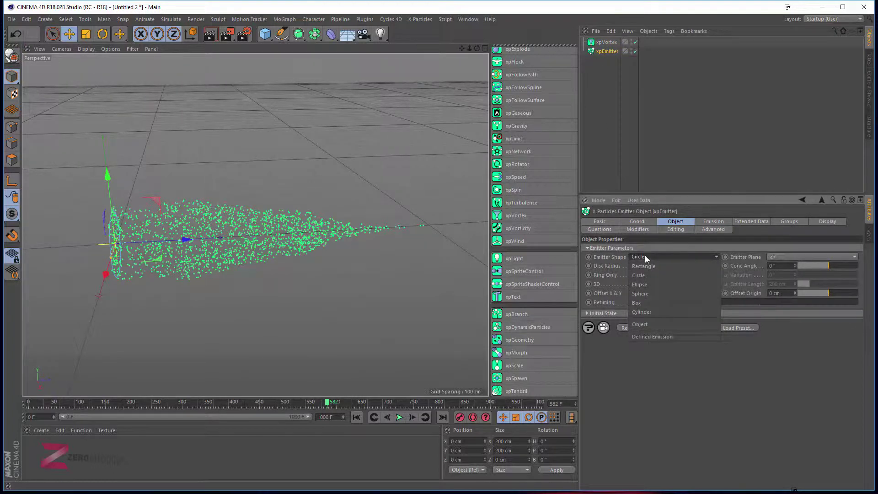
pyautogui.click(644, 255)
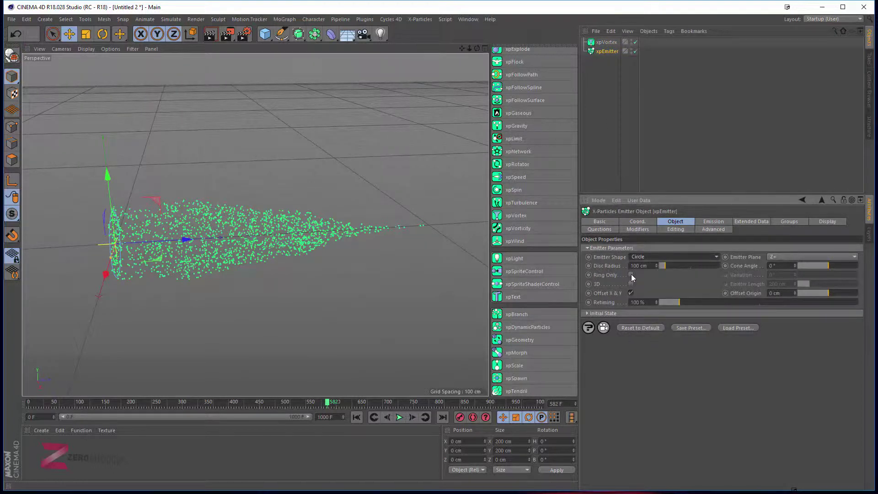
pyautogui.click(630, 274)
pyautogui.keyDown('alt'); pyautogui.moveTo(244, 277); pyautogui.dragTo(323, 349); pyautogui.keyUp('alt')
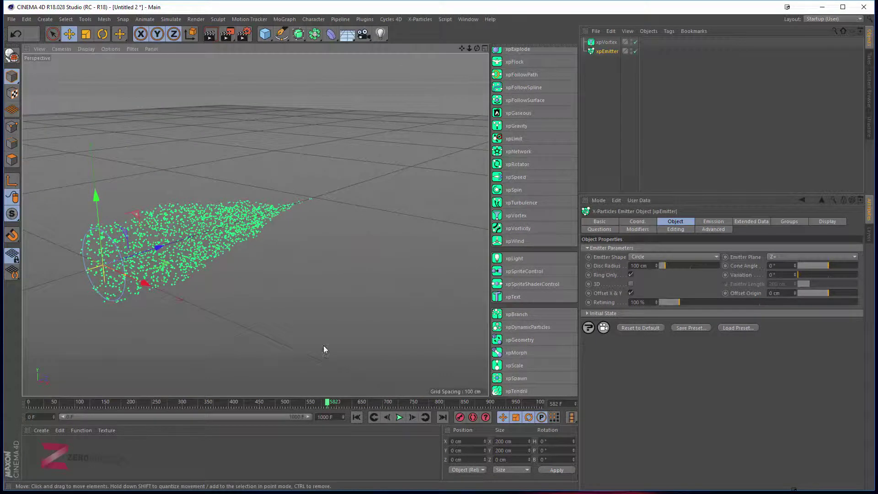
pyautogui.click(399, 417)
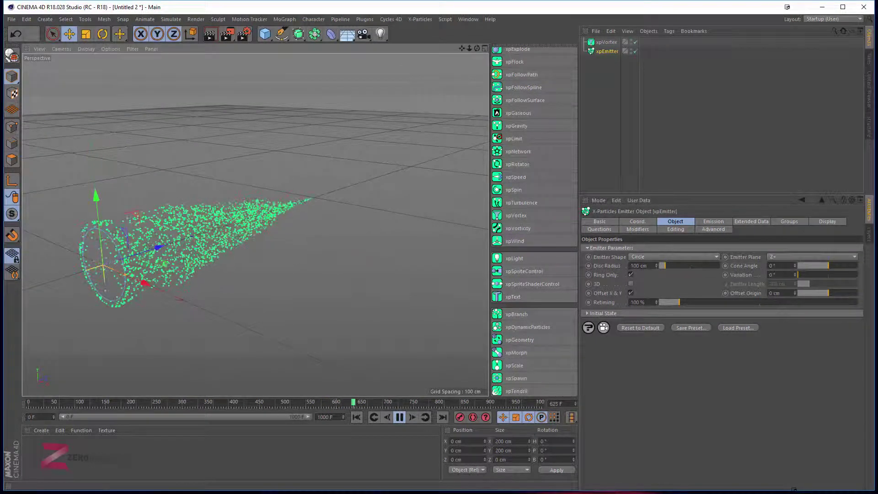
pyautogui.keyDown('alt'); pyautogui.moveTo(110, 281); pyautogui.dragTo(171, 209); pyautogui.keyUp('alt')
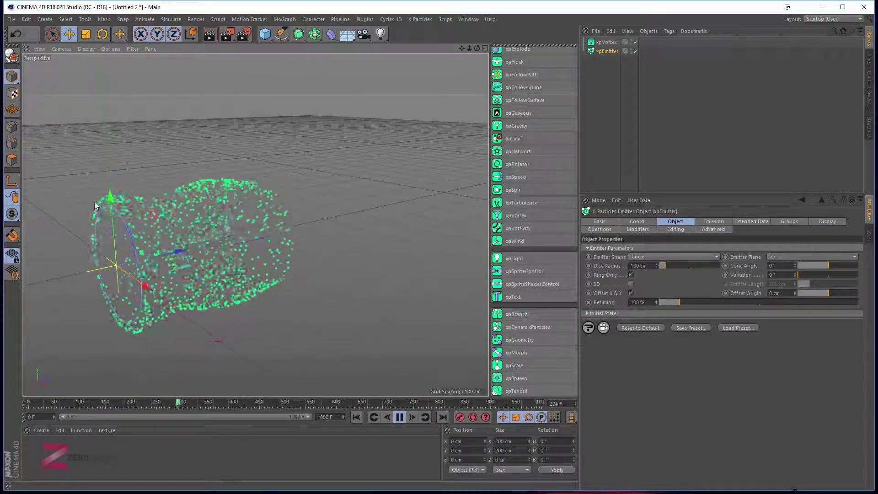
# - Try a Radius Variation of 12 cm on the vortex and return it to 0 cm
pyautogui.click(606, 42)
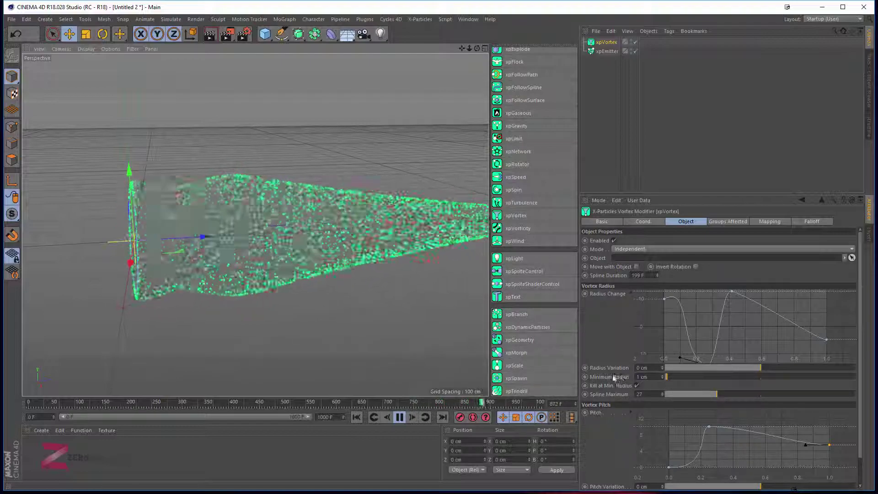
pyautogui.scroll(-3, 363, 298)
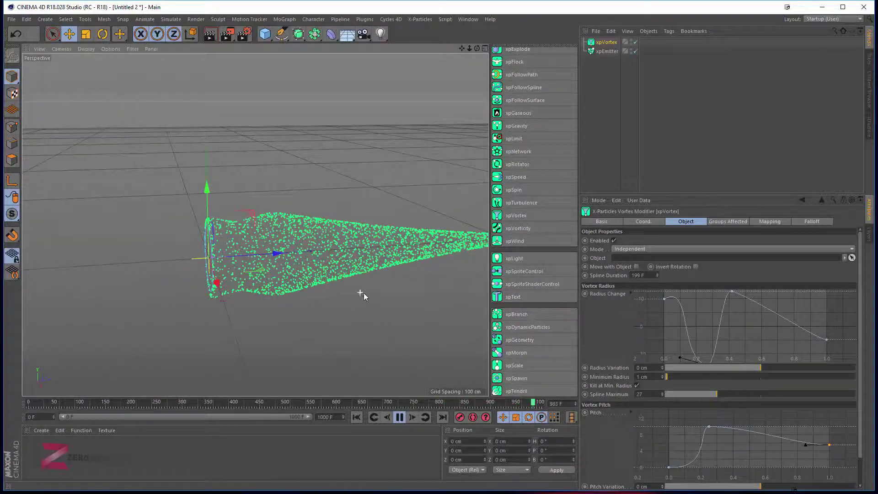
pyautogui.keyDown('alt'); pyautogui.moveTo(364, 292); pyautogui.dragTo(275, 289, button='middle'); pyautogui.keyUp('alt')
pyautogui.keyDown('alt'); pyautogui.moveTo(274, 289); pyautogui.dragTo(321, 299); pyautogui.keyUp('alt')
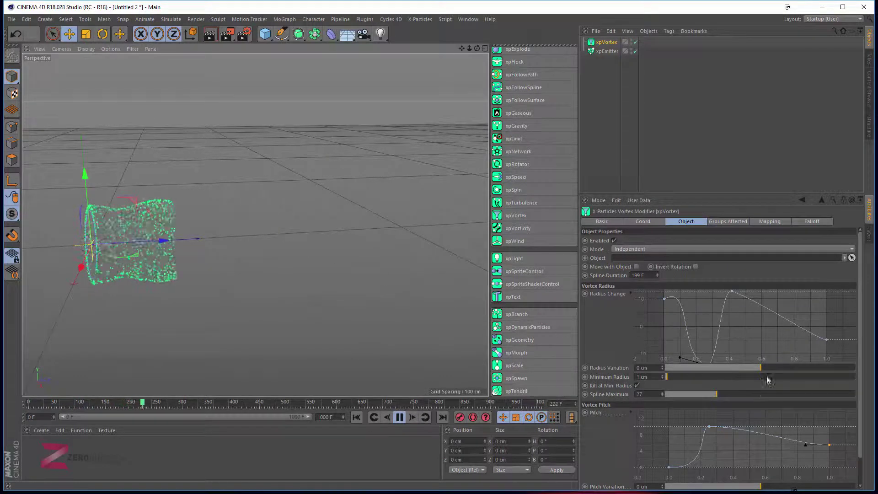
pyautogui.moveTo(766, 366); pyautogui.dragTo(823, 366)
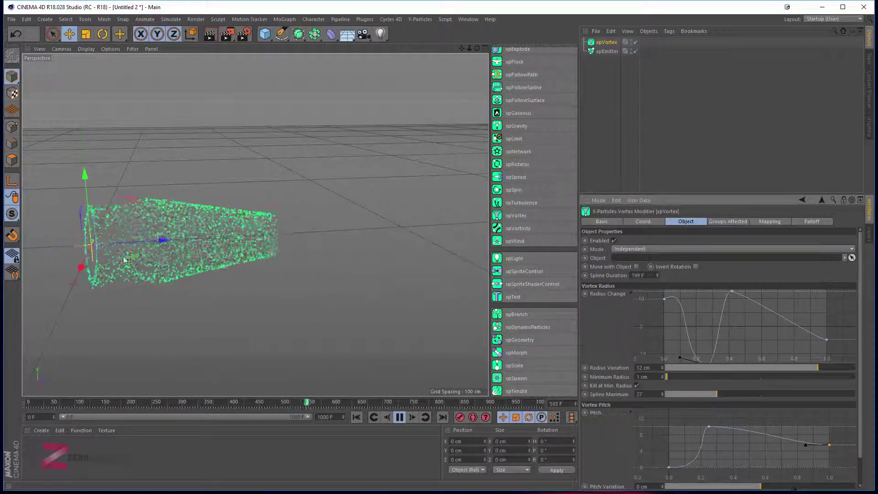
pyautogui.moveTo(817, 366); pyautogui.dragTo(761, 368)
# - Set the Vortex Pitch Spline Maximum to 34 and raise the Pitch curve's middle point to about 34
pyautogui.scroll(-2, 613, 443)
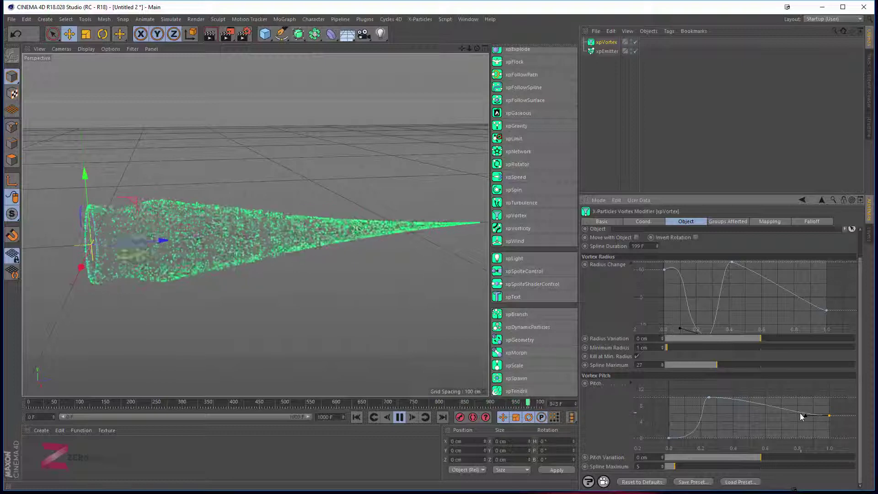
pyautogui.click(719, 403)
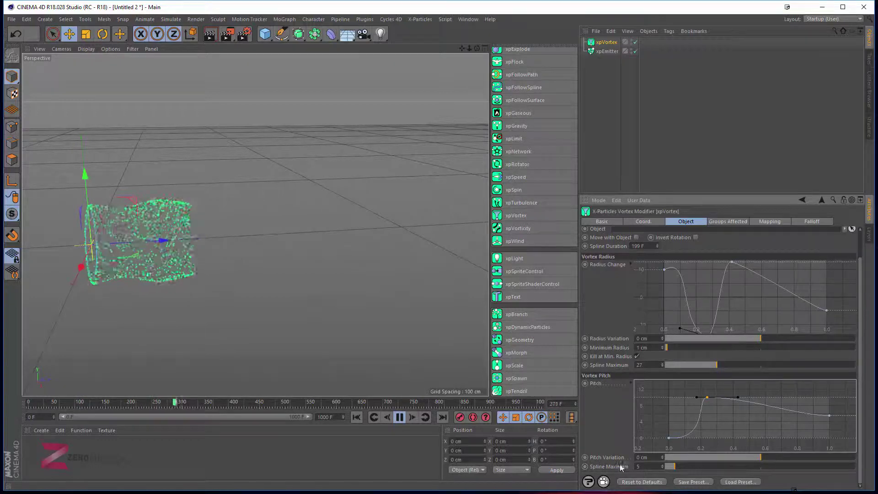
pyautogui.moveTo(679, 465); pyautogui.dragTo(732, 467)
pyautogui.scroll(1, 717, 416)
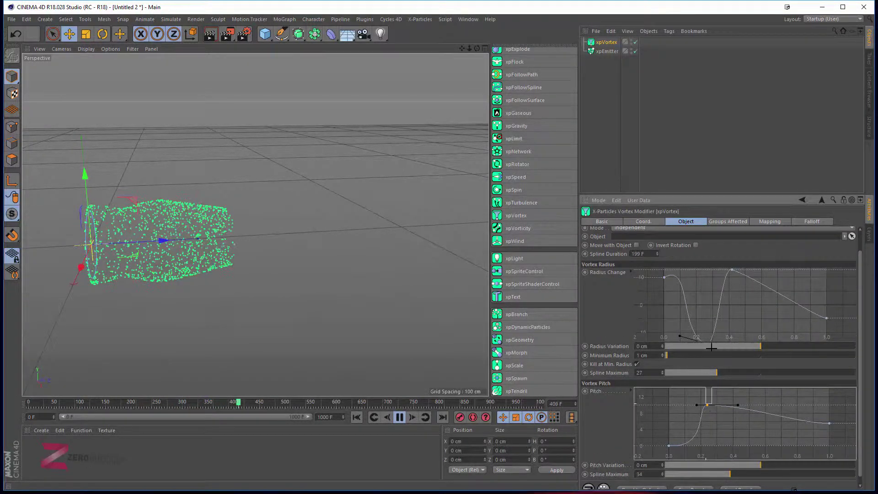
pyautogui.moveTo(707, 404); pyautogui.dragTo(706, 326)
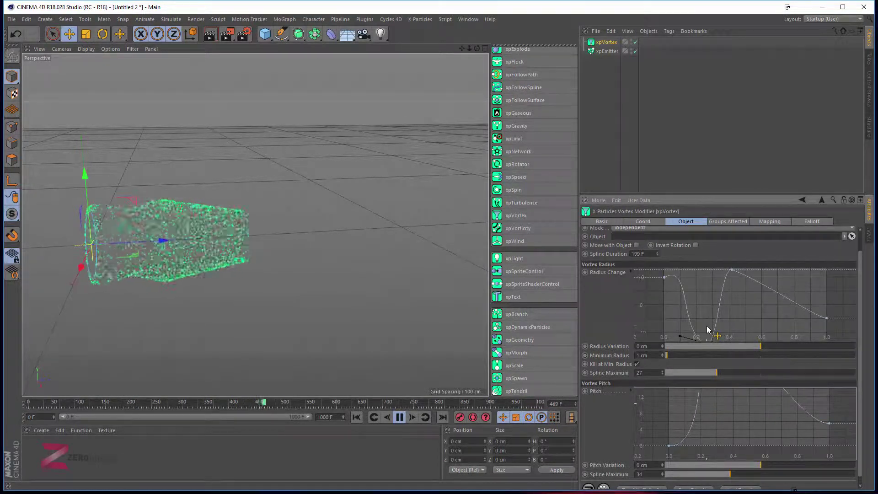
pyautogui.scroll(-5, 716, 409)
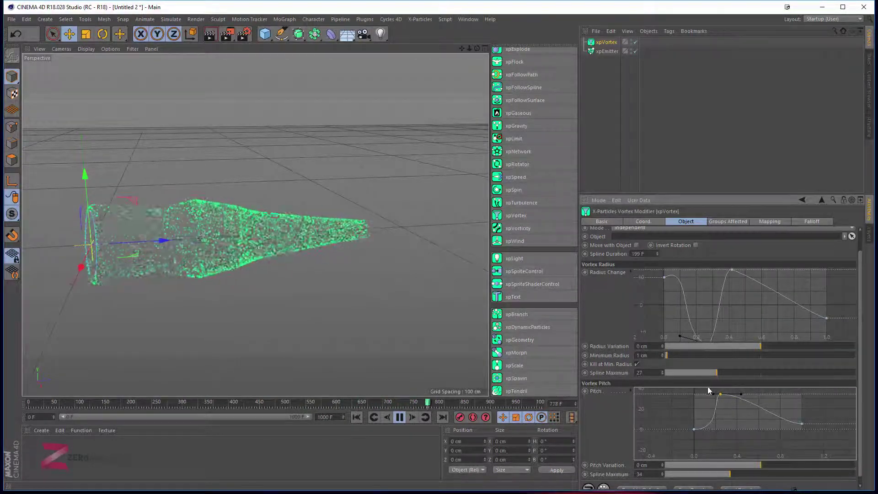
# - Try the Pitch curve's end point at about 20 and at 0, viewing the effect on the particle stream
pyautogui.moveTo(800, 424); pyautogui.dragTo(800, 402)
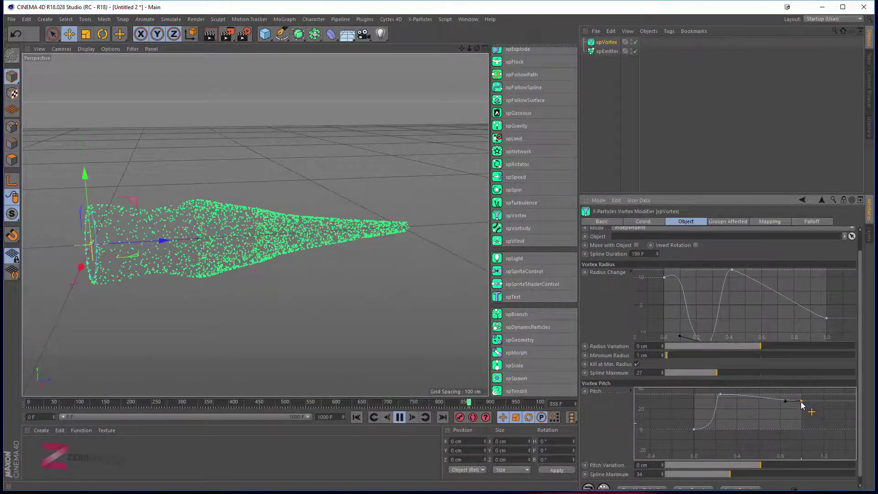
pyautogui.scroll(3, 773, 425)
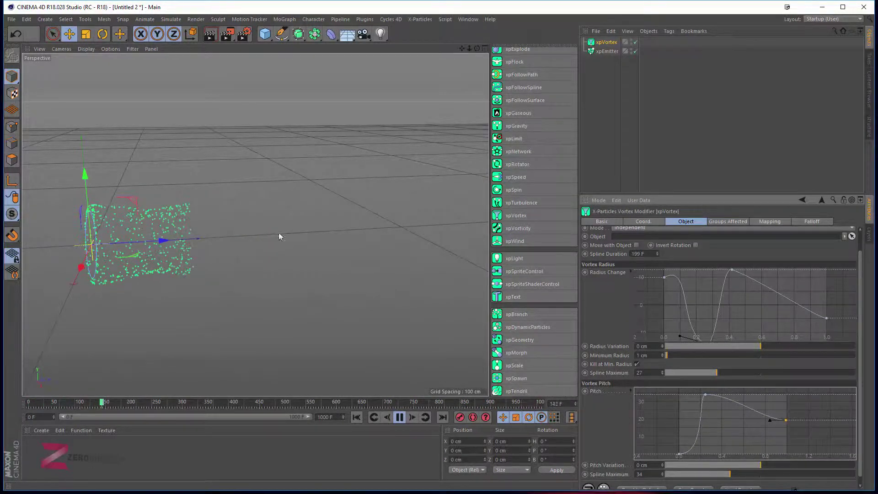
pyautogui.moveTo(785, 422); pyautogui.dragTo(790, 455)
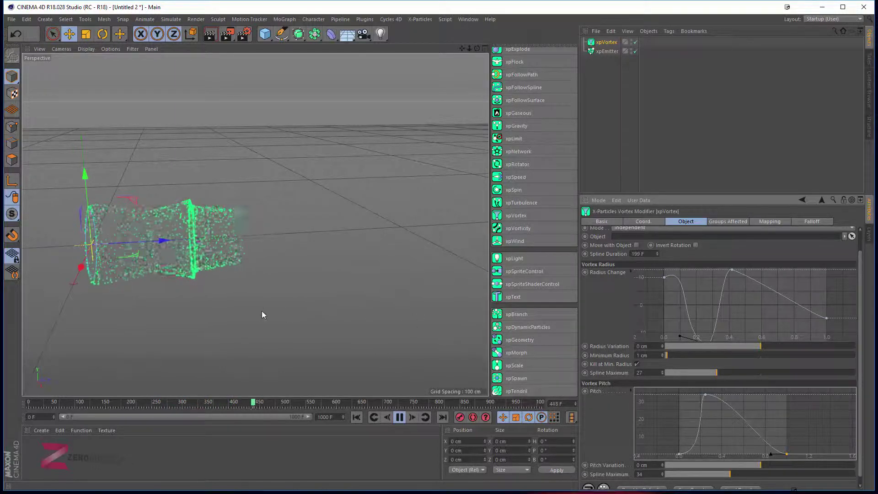
pyautogui.keyDown('alt'); pyautogui.moveTo(172, 238); pyautogui.dragTo(191, 257); pyautogui.keyUp('alt')
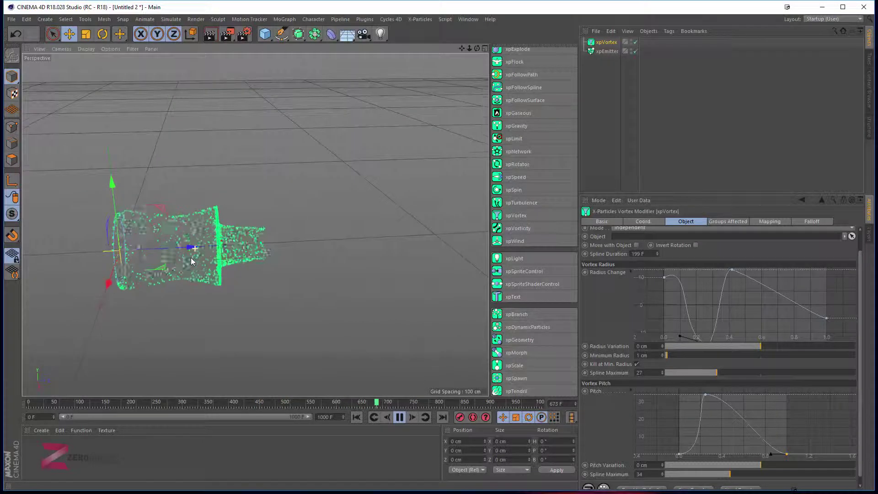
# - Raise the Pitch curve's end point to about 13
pyautogui.moveTo(786, 454)
pyautogui.mouseDown()
pyautogui.moveTo(733, 435)
pyautogui.moveTo(788, 441)
pyautogui.mouseUp()
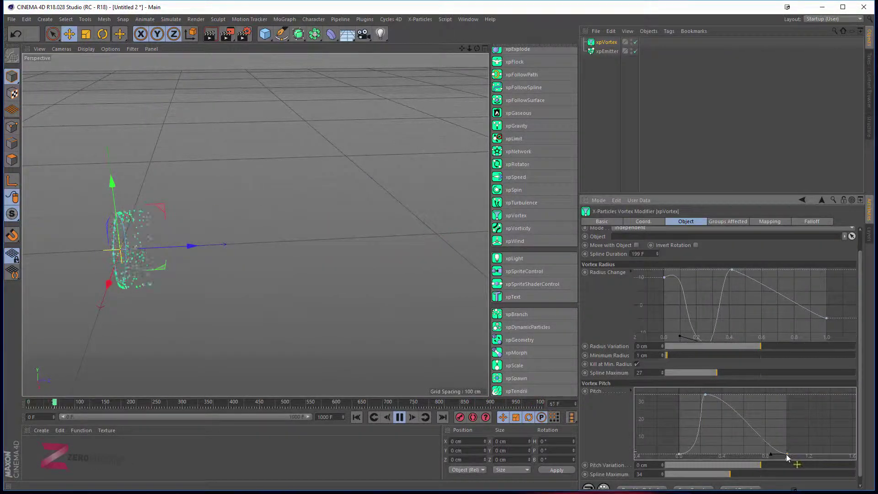
pyautogui.moveTo(786, 453); pyautogui.dragTo(787, 430)
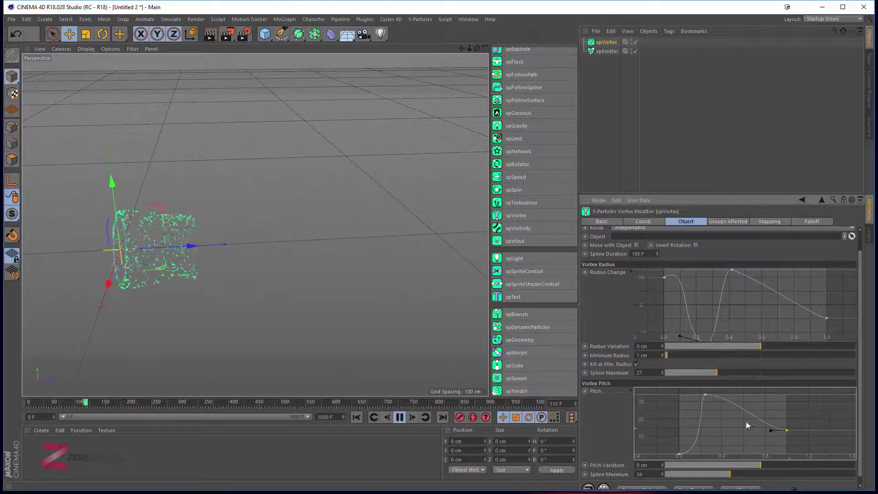
pyautogui.scroll(-1, 614, 410)
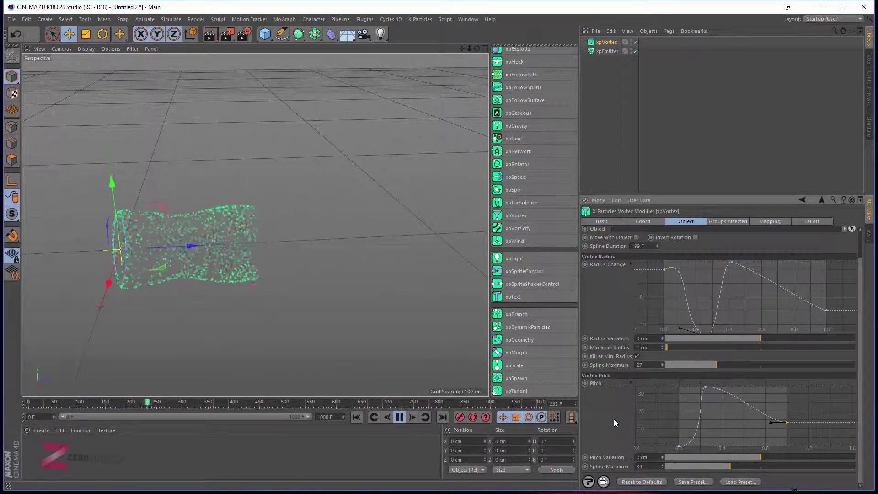
pyautogui.scroll(3, 616, 411)
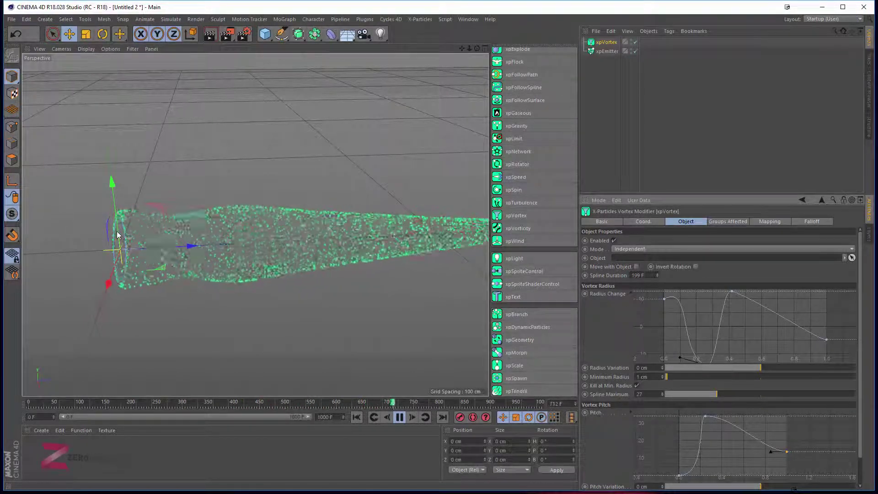
# - Rotate the emitter to a pitch of about 50.6° and undo a trial move of it
pyautogui.click(611, 51)
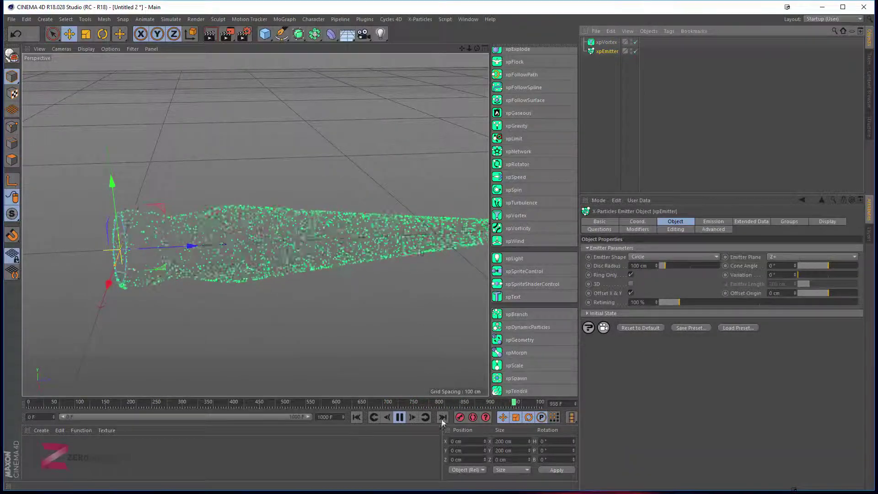
pyautogui.press('r')
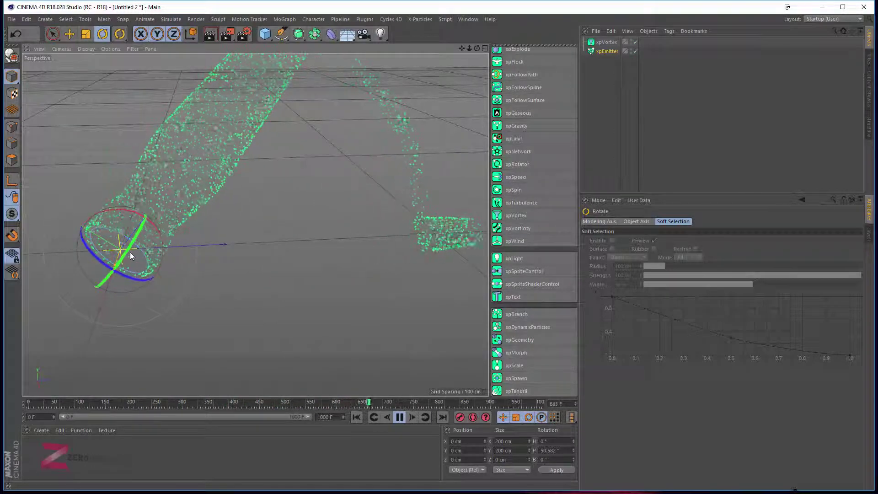
pyautogui.press('e')
pyautogui.moveTo(105, 245)
pyautogui.mouseDown()
pyautogui.moveTo(90, 232)
pyautogui.moveTo(111, 231)
pyautogui.mouseUp()
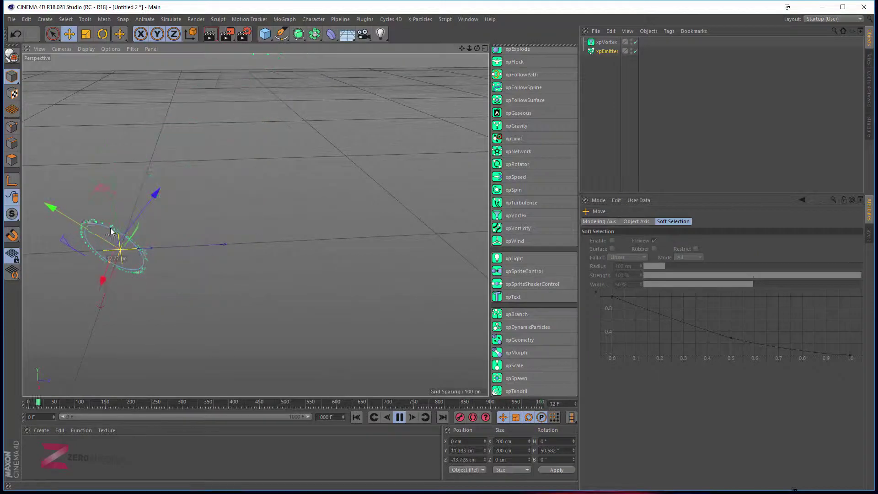
pyautogui.hotkey('ctrl', 'z')
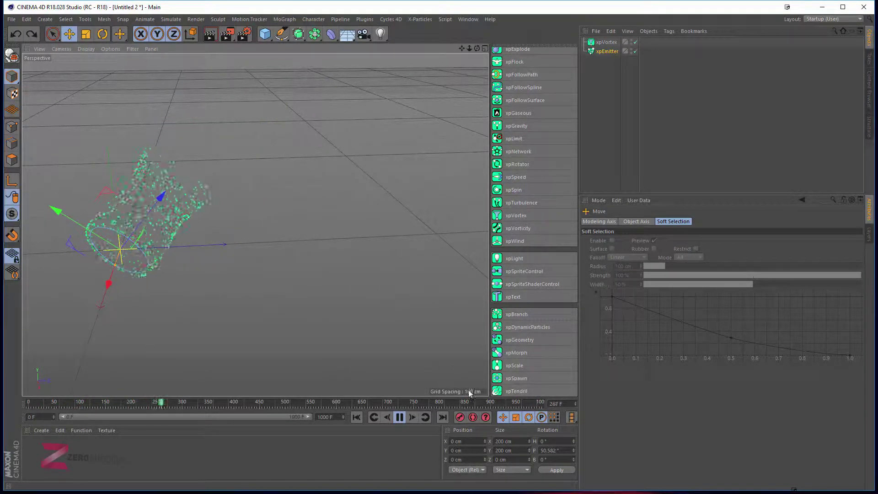
# - Reset the emitter's pitch rotation to 0° and select the vortex modifier
pyautogui.write('0')
pyautogui.press('Return')
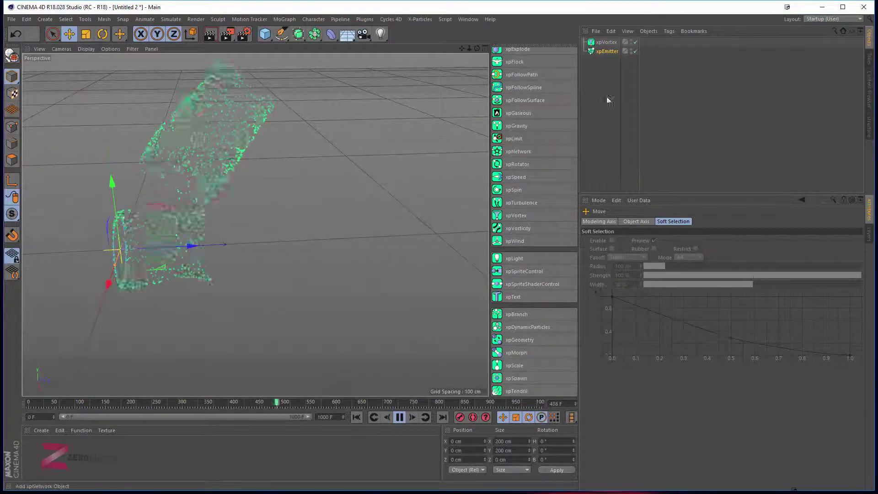
pyautogui.click(606, 42)
pyautogui.moveTo(287, 215)
pyautogui.keyDown('alt'); pyautogui.mouseDown()
pyautogui.moveTo(287, 207)
pyautogui.moveTo(286, 236)
pyautogui.moveTo(262, 232)
pyautogui.moveTo(272, 223)
pyautogui.mouseUp(); pyautogui.keyUp('alt')
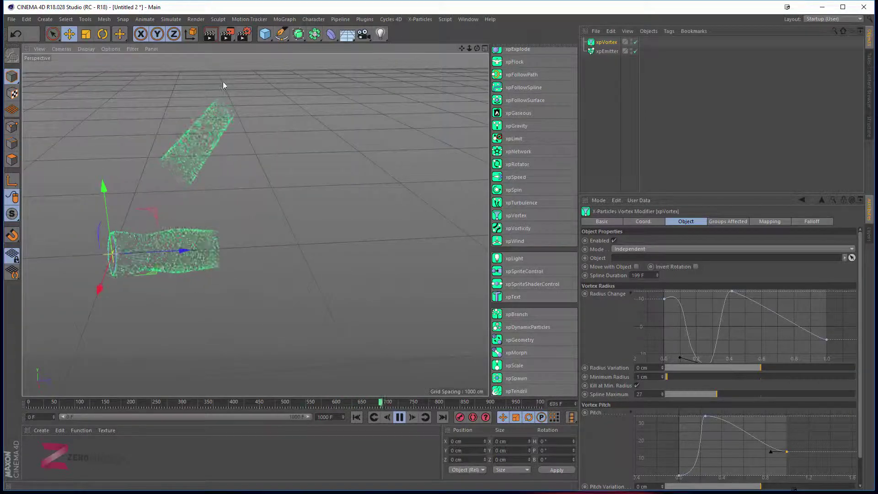
# - Add a cube and set its X, Y and Z sizes to 20 cm
pyautogui.click(266, 34)
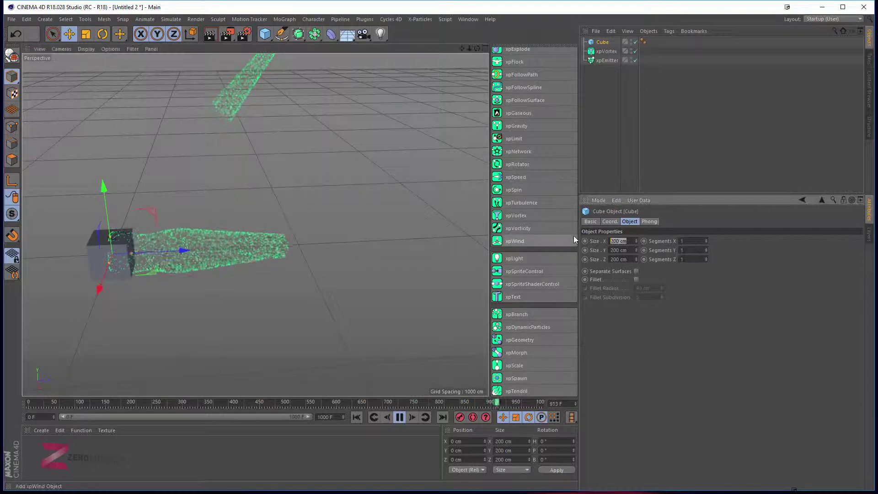
pyautogui.write('20')
pyautogui.press('Tab')
pyautogui.write('20')
pyautogui.press('Tab')
pyautogui.write('20')
pyautogui.press('Tab')
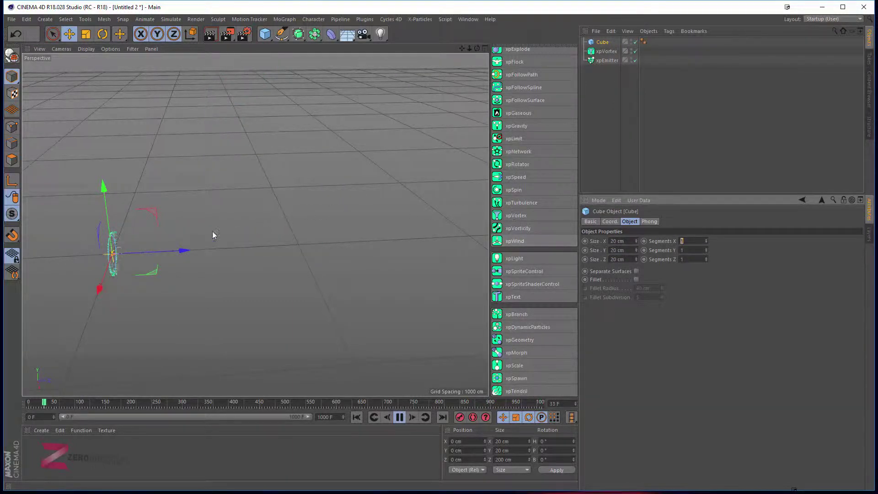
# - Move the cube along Z to about 1004 cm and set its X, Y and Z sizes to 50 cm
pyautogui.moveTo(152, 250); pyautogui.dragTo(372, 246)
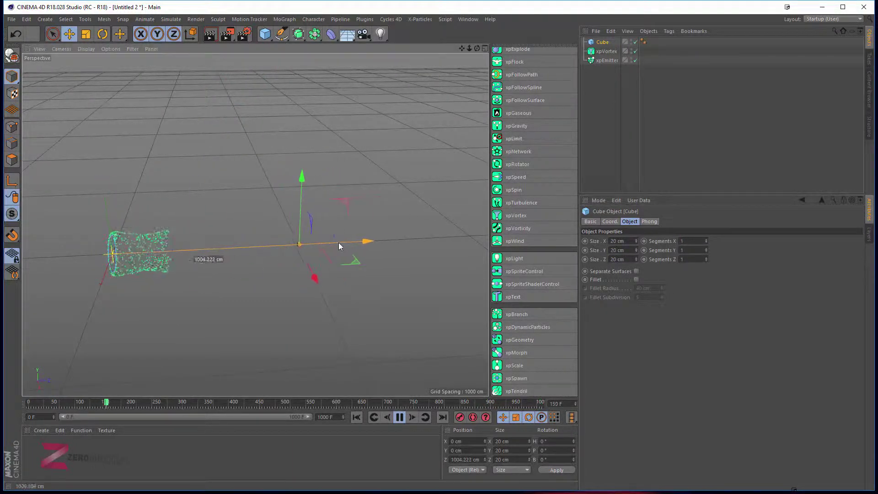
pyautogui.click(624, 241)
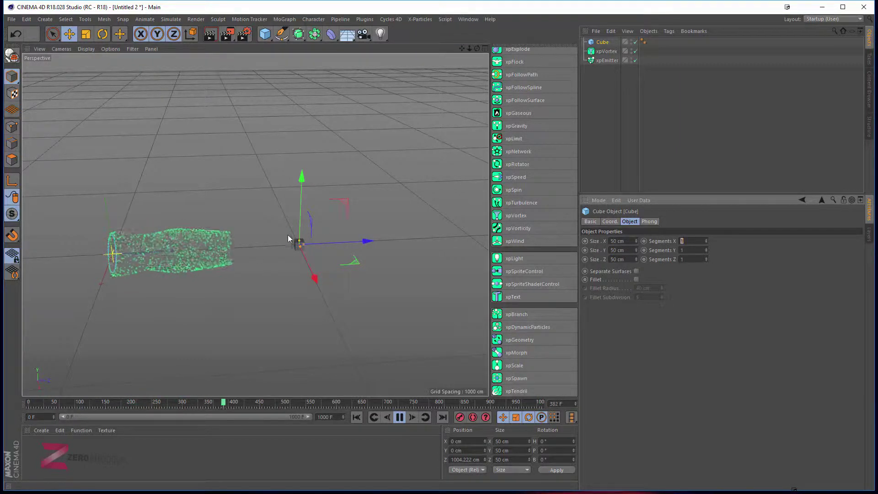
# - Assign the cube as the vortex's Object and raise the cube to about 419 cm in Y
pyautogui.click(606, 52)
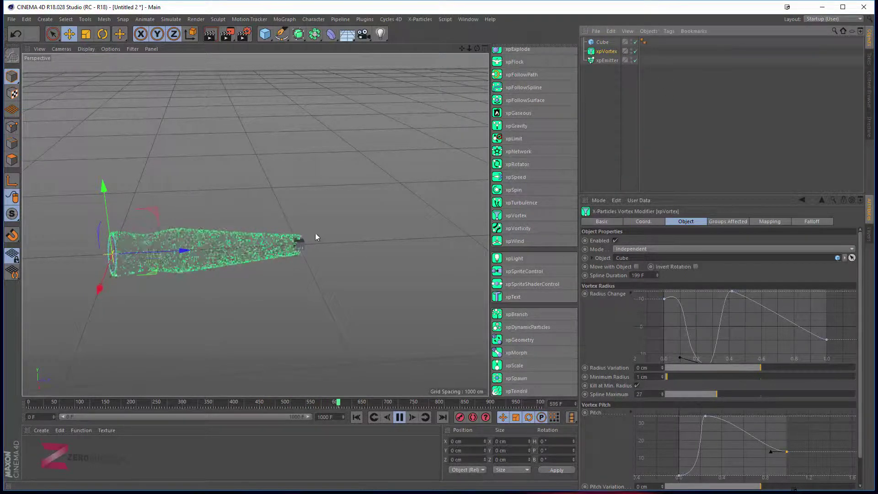
pyautogui.click(297, 245)
pyautogui.moveTo(300, 226); pyautogui.dragTo(300, 147)
pyautogui.keyDown('alt'); pyautogui.moveTo(224, 248); pyautogui.dragTo(384, 241); pyautogui.keyUp('alt')
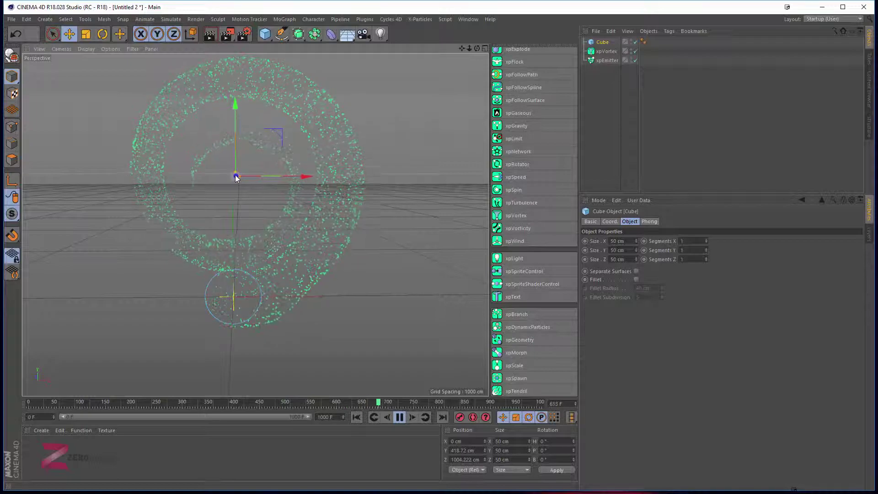
# - Stretch the cube into a long bar, about 60 cm in Y and 2245 cm in Z
pyautogui.keyDown('alt'); pyautogui.moveTo(349, 237); pyautogui.dragTo(304, 173); pyautogui.keyUp('alt')
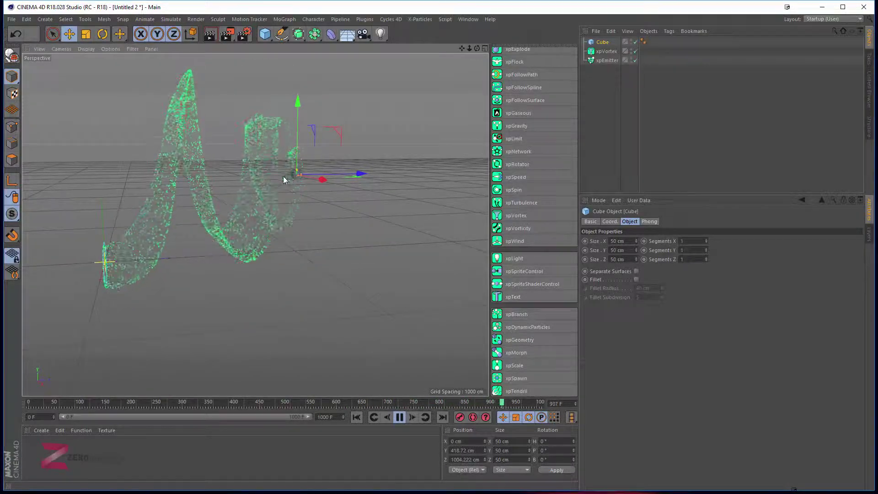
pyautogui.keyDown('alt'); pyautogui.moveTo(243, 258); pyautogui.dragTo(227, 261); pyautogui.keyUp('alt')
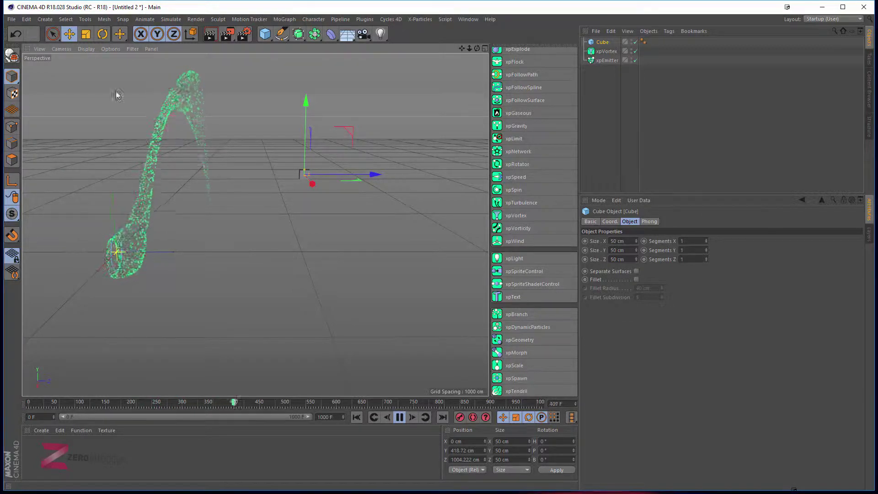
pyautogui.keyDown('alt'); pyautogui.moveTo(207, 95); pyautogui.dragTo(206, 185); pyautogui.keyUp('alt')
pyautogui.press('F8')
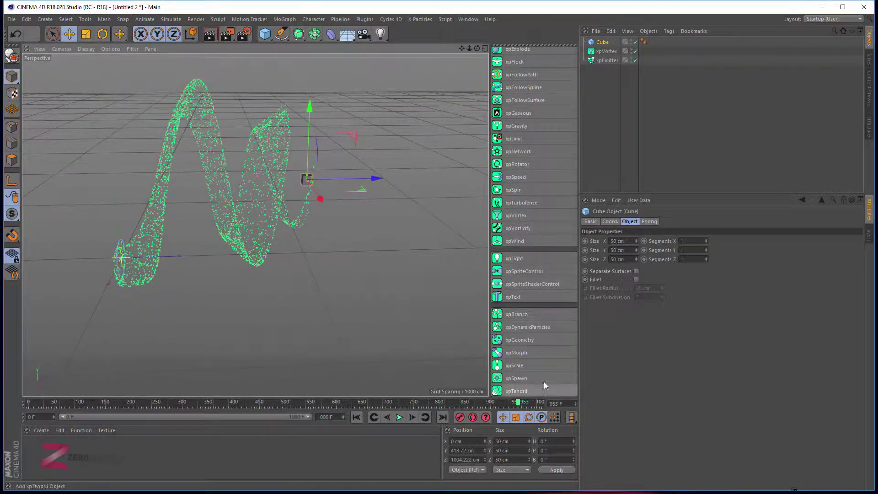
pyautogui.click(399, 421)
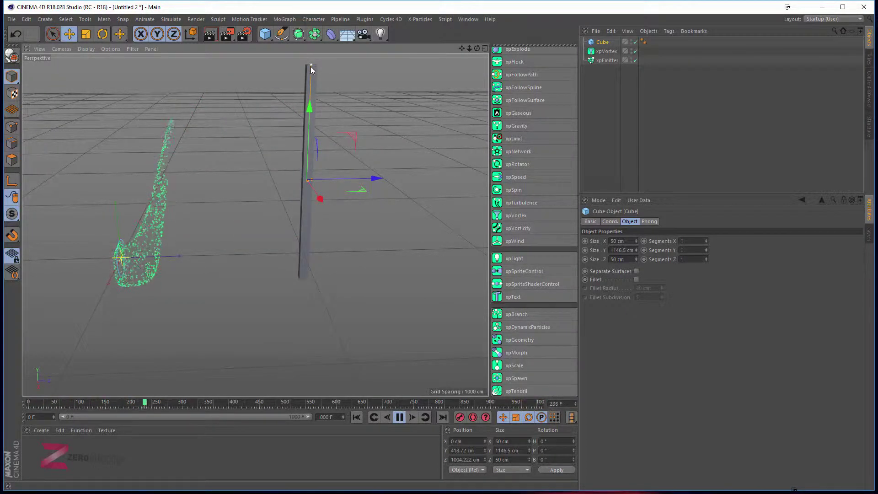
pyautogui.moveTo(311, 66); pyautogui.dragTo(440, 185)
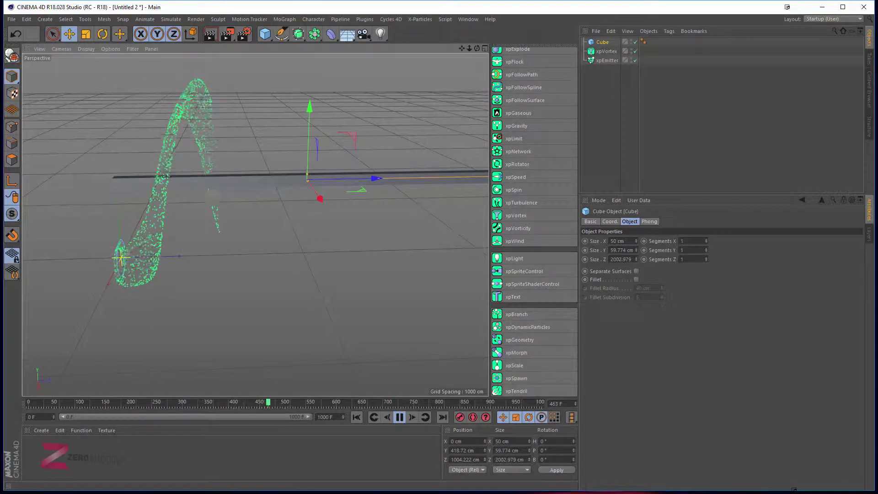
# - Rotate the elongated cube to a pitch of about 15.5°
pyautogui.keyDown('alt'); pyautogui.moveTo(237, 226); pyautogui.dragTo(321, 169); pyautogui.keyUp('alt')
pyautogui.press('r')
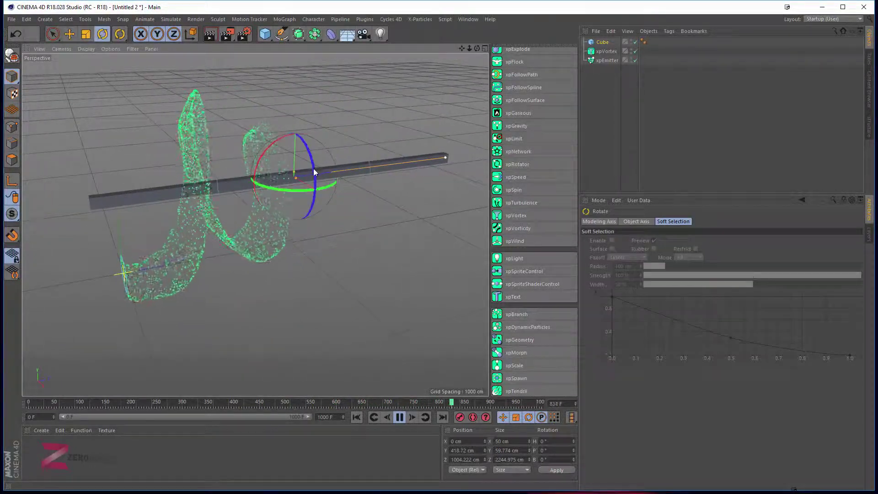
pyautogui.moveTo(276, 141); pyautogui.dragTo(249, 240)
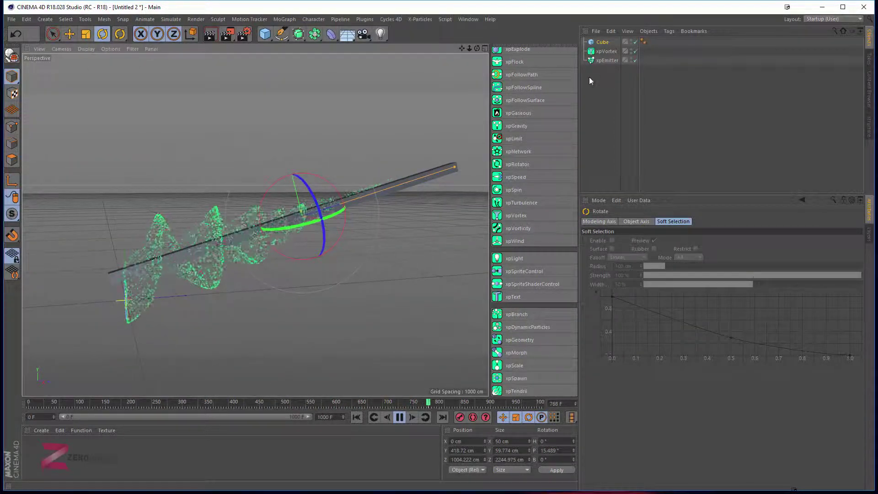
# - Duplicate the emitter and raise the copy to about 640 cm in Y
pyautogui.click(604, 60)
pyautogui.hotkey('ctrl', 'c')
pyautogui.hotkey('ctrl', 'v')
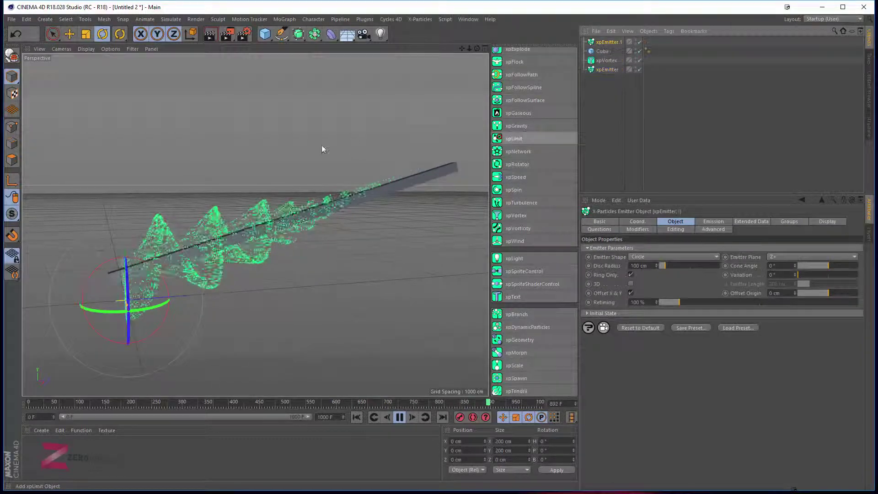
pyautogui.press('e')
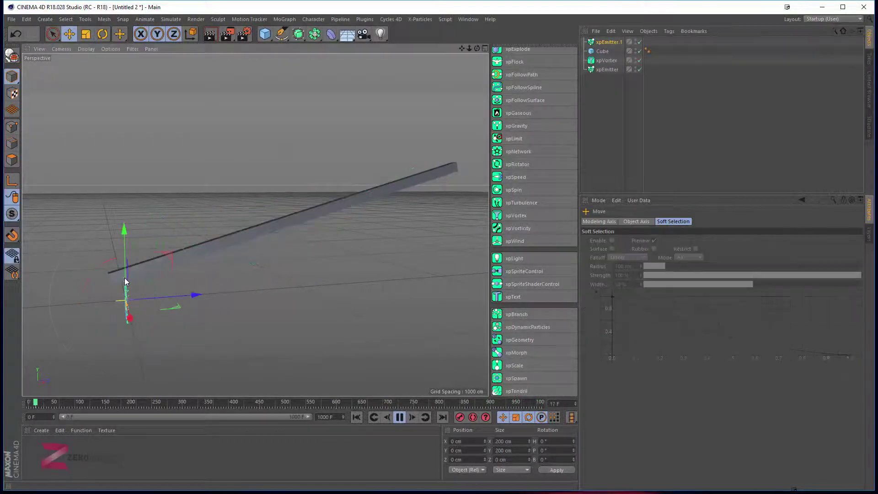
pyautogui.moveTo(125, 266); pyautogui.dragTo(124, 170)
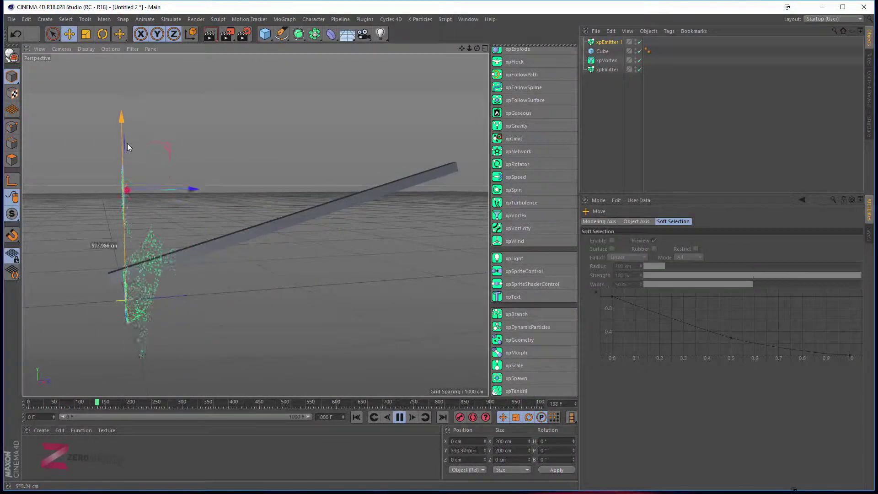
pyautogui.keyDown('alt'); pyautogui.moveTo(251, 292); pyautogui.dragTo(163, 274); pyautogui.keyUp('alt')
pyautogui.keyDown('alt'); pyautogui.moveTo(321, 257); pyautogui.dragTo(225, 277, button='middle'); pyautogui.keyUp('alt')
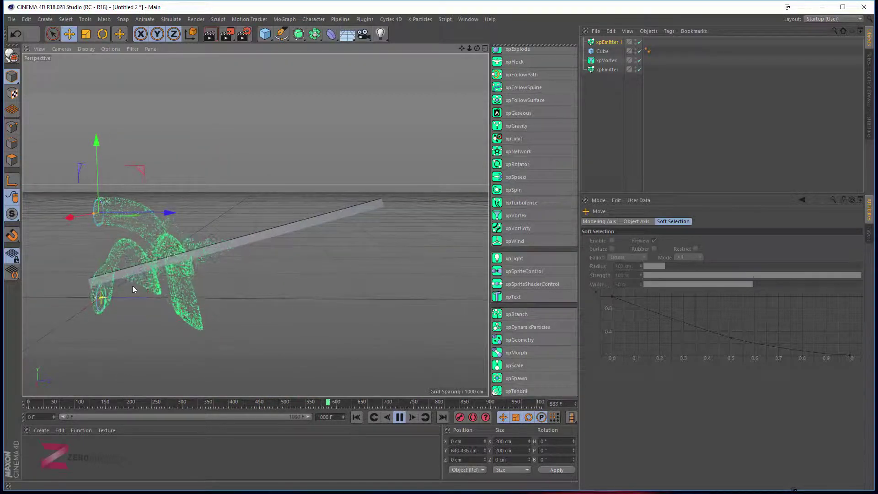
pyautogui.keyDown('alt'); pyautogui.moveTo(218, 271); pyautogui.dragTo(179, 298); pyautogui.keyUp('alt')
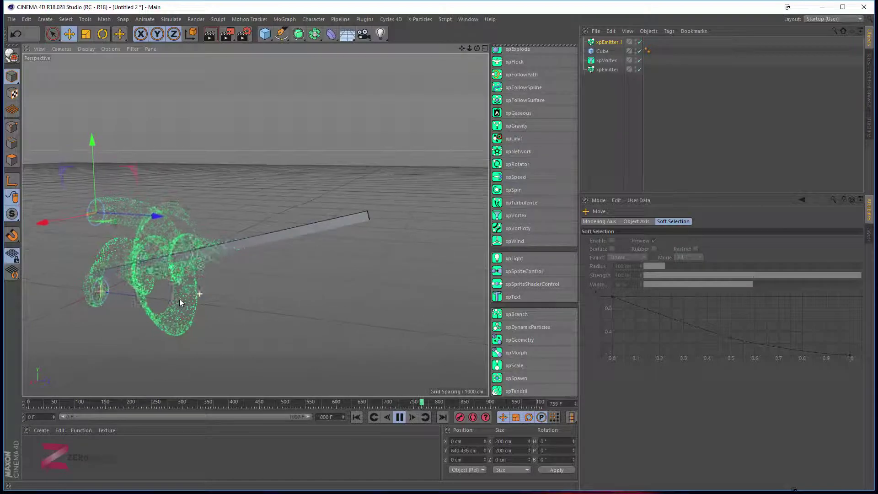
# - Move the tilted cube to about -10 cm in Y and 1123 cm in Z
pyautogui.click(290, 231)
pyautogui.moveTo(204, 213); pyautogui.dragTo(227, 275)
pyautogui.scroll(10, 196, 156)
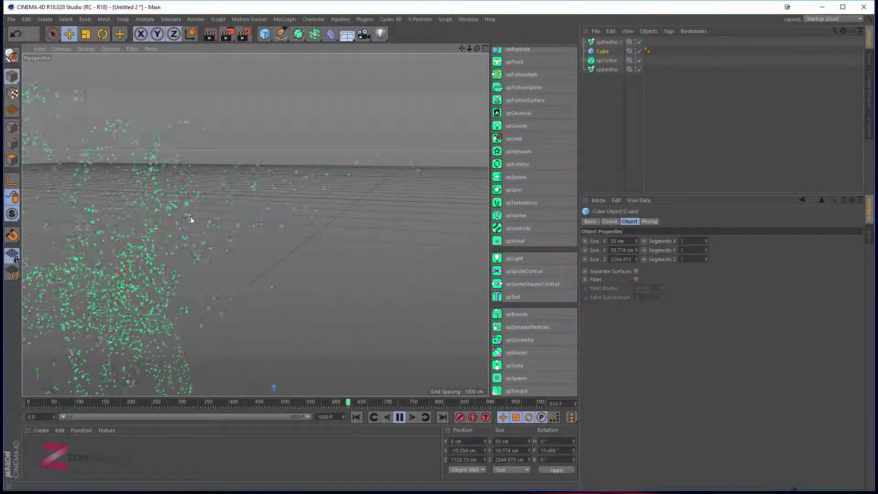
pyautogui.scroll(-10, 308, 172)
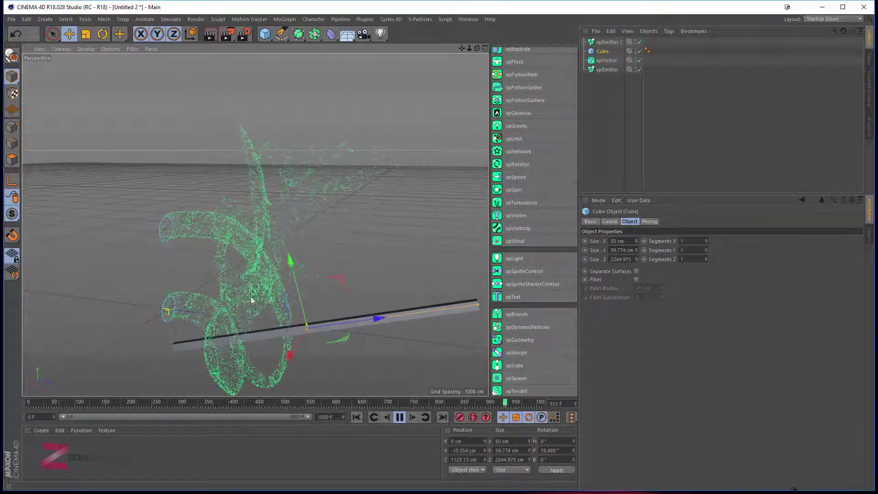
pyautogui.keyDown('alt'); pyautogui.moveTo(300, 300); pyautogui.dragTo(218, 235, button='middle'); pyautogui.keyUp('alt')
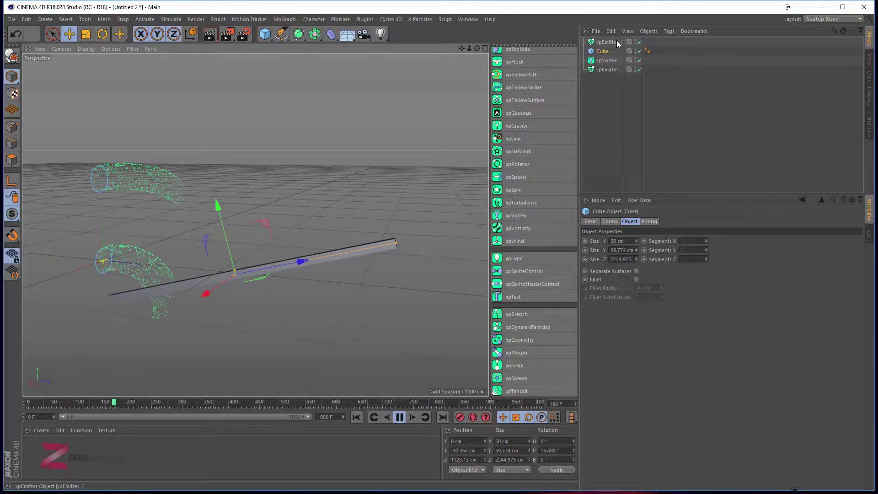
# - Enable Move with Object on the vortex modifier
pyautogui.click(613, 63)
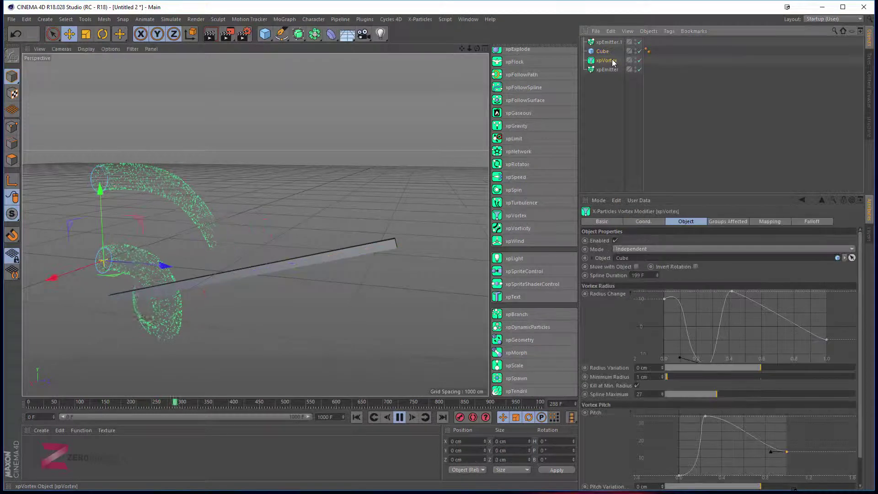
pyautogui.click(636, 267)
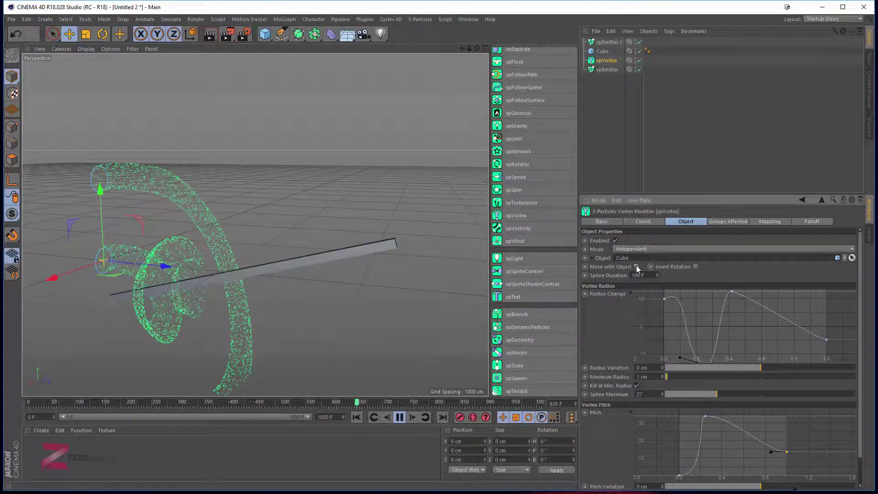
# - Shift the cube while the particles play, placing it at about 419 cm in Y and 1004 cm in Z with its pitch levelled to 0°
pyautogui.click(269, 266)
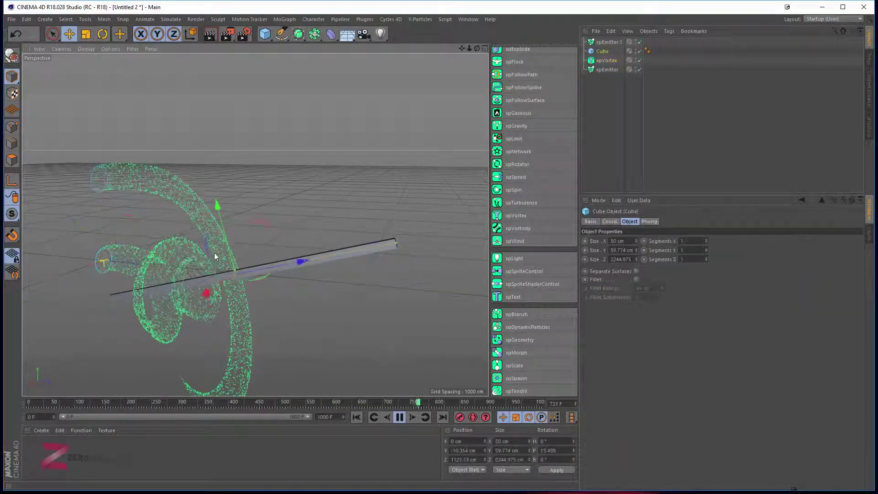
pyautogui.moveTo(228, 247); pyautogui.dragTo(234, 179)
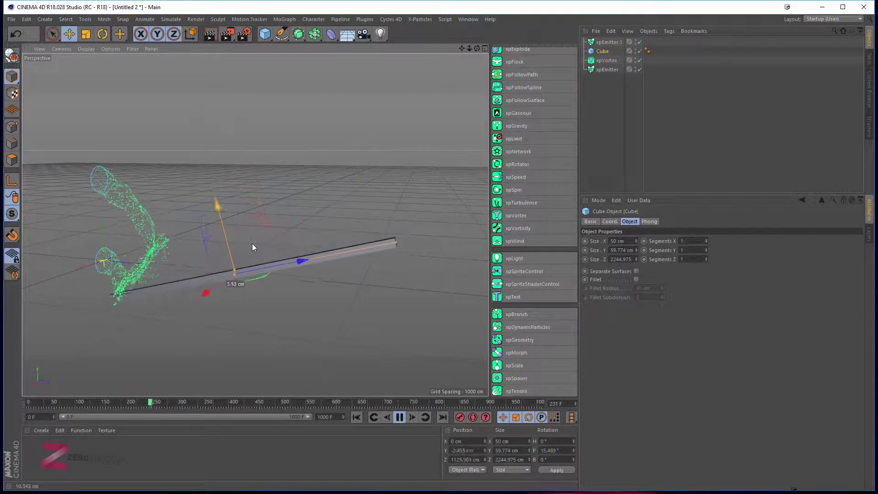
pyautogui.moveTo(255, 260); pyautogui.dragTo(263, 316)
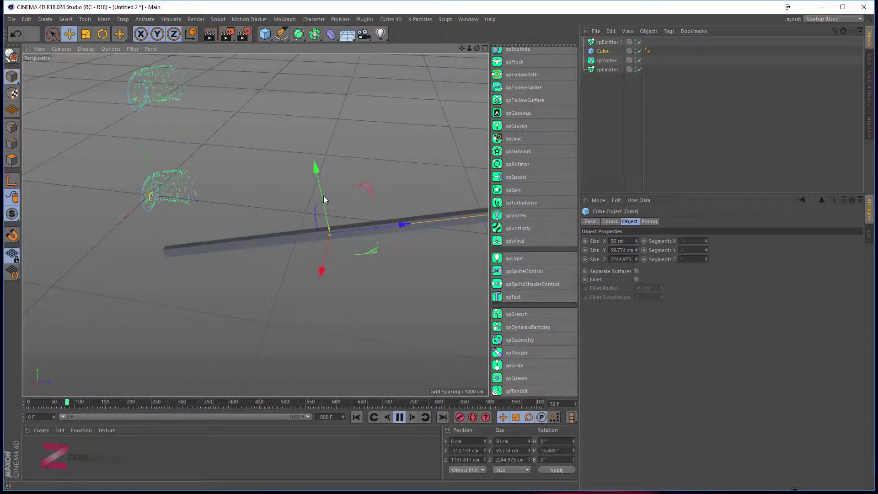
pyautogui.moveTo(322, 199); pyautogui.dragTo(258, 215)
pyautogui.press('r')
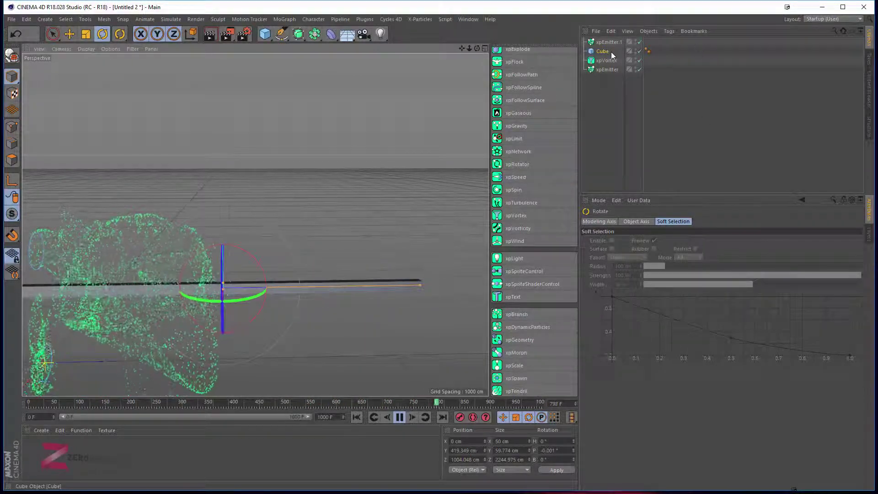
# - Add a Vibrate tag to the cube and enable its rotation
pyautogui.rightClick(611, 51)
pyautogui.moveTo(697, 59)
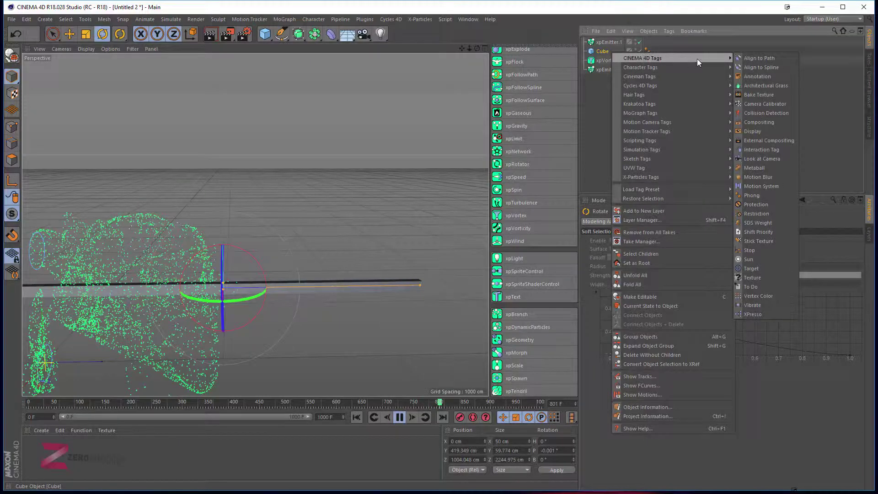
pyautogui.click(762, 305)
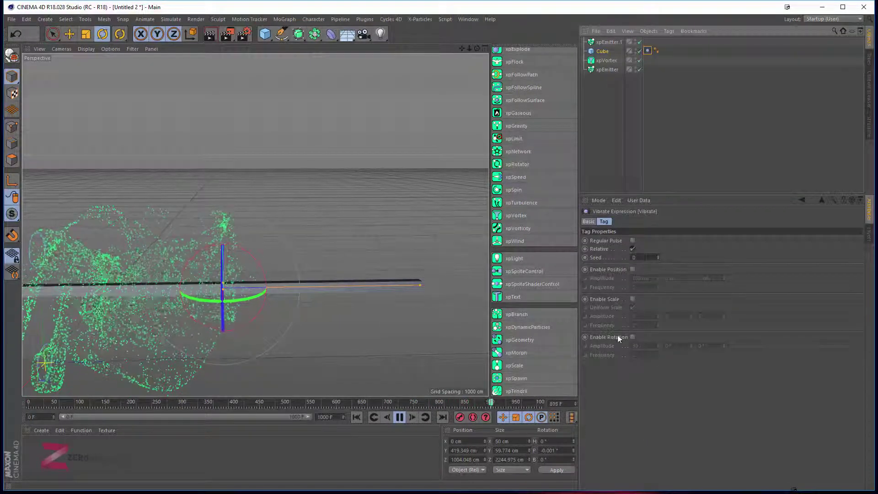
pyautogui.click(632, 337)
# - Set the Vibrate tag's rotation amplitude to 30° on all three axes and its frequency to 0.2
pyautogui.click(671, 345)
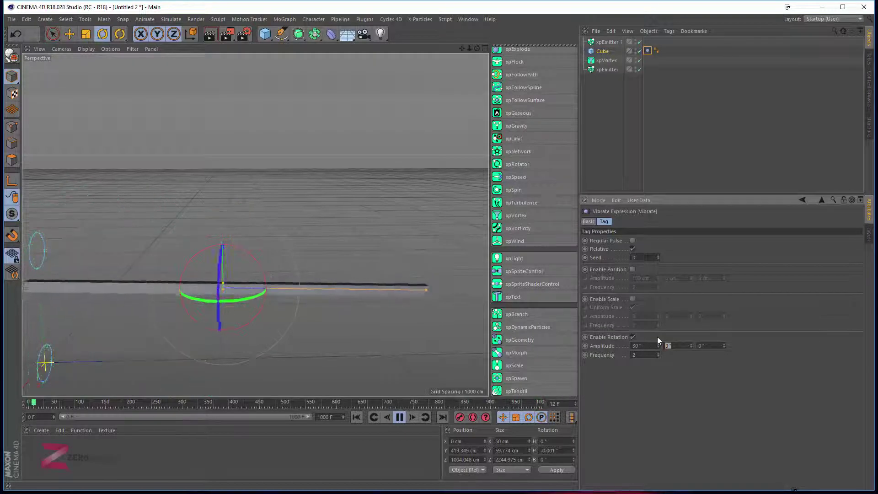
pyautogui.write('30')
pyautogui.press('Tab')
pyautogui.write('30')
pyautogui.press('Tab')
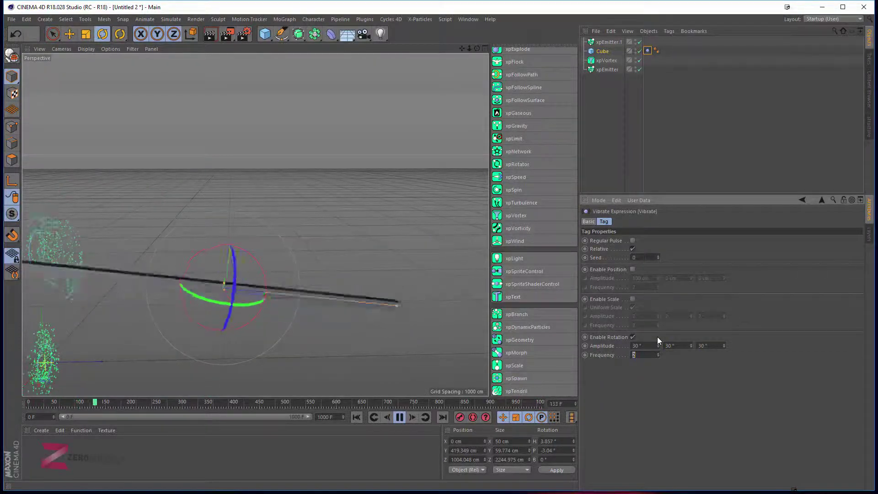
pyautogui.write('.')
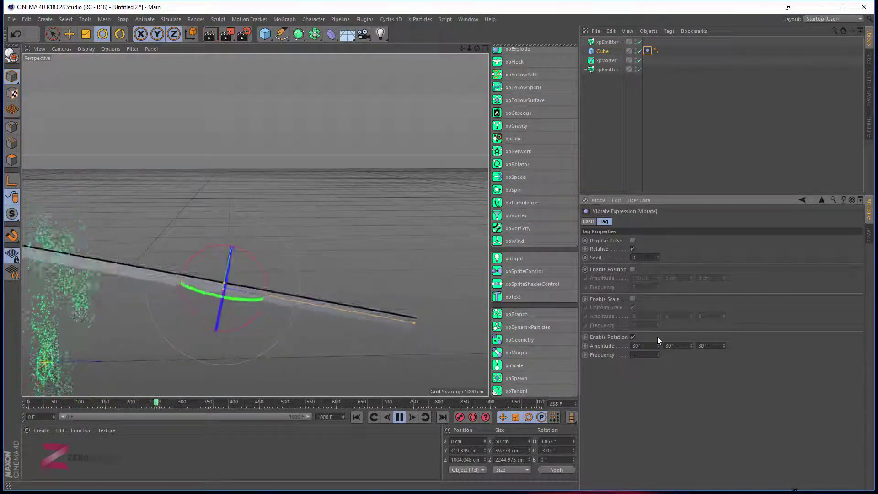
pyautogui.write('2')
pyautogui.press('Return')
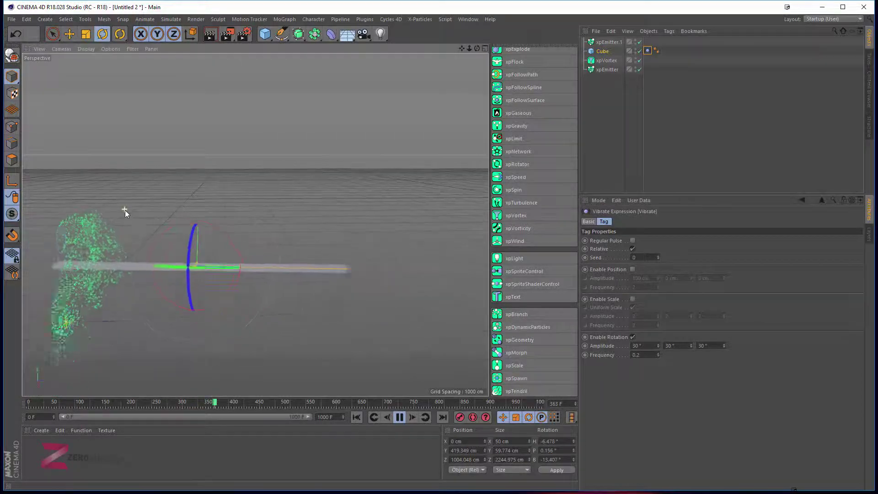
pyautogui.keyDown('alt'); pyautogui.moveTo(131, 237); pyautogui.dragTo(220, 273); pyautogui.keyUp('alt')
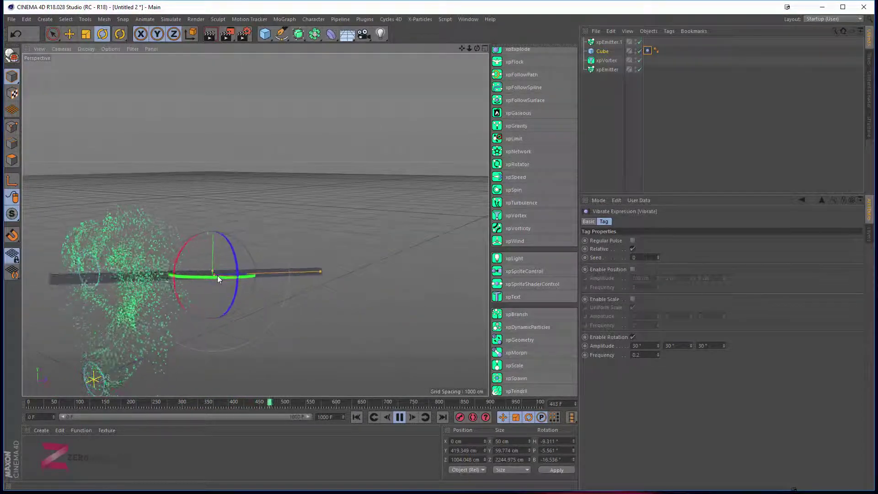
# - Extend the animation's end frame to 3000 and pause the playback
pyautogui.click(606, 60)
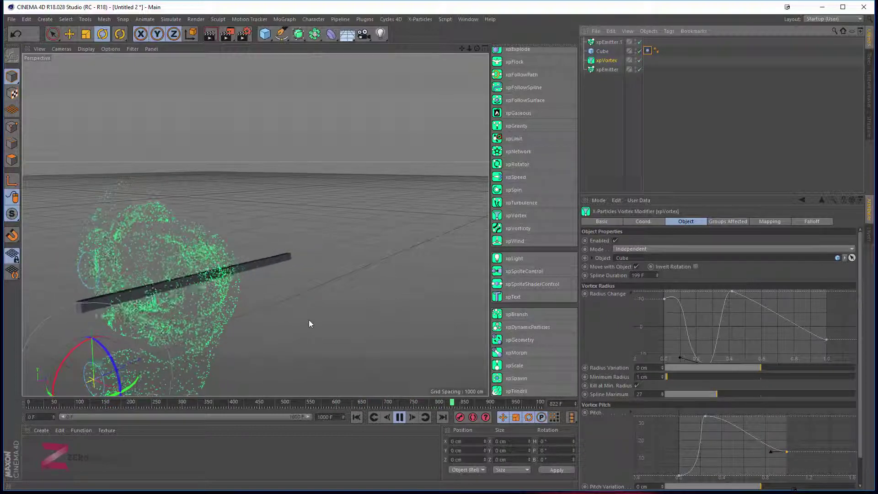
pyautogui.keyDown('alt'); pyautogui.moveTo(306, 338); pyautogui.dragTo(256, 311); pyautogui.keyUp('alt')
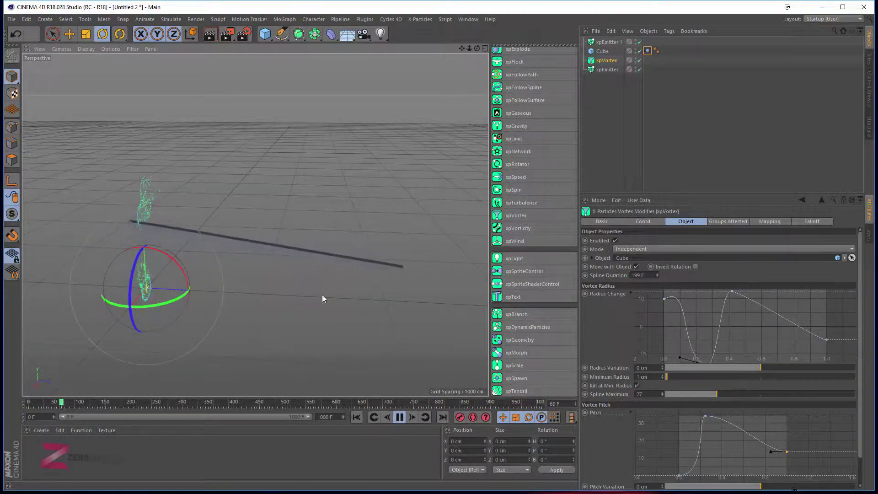
pyautogui.doubleClick(339, 416)
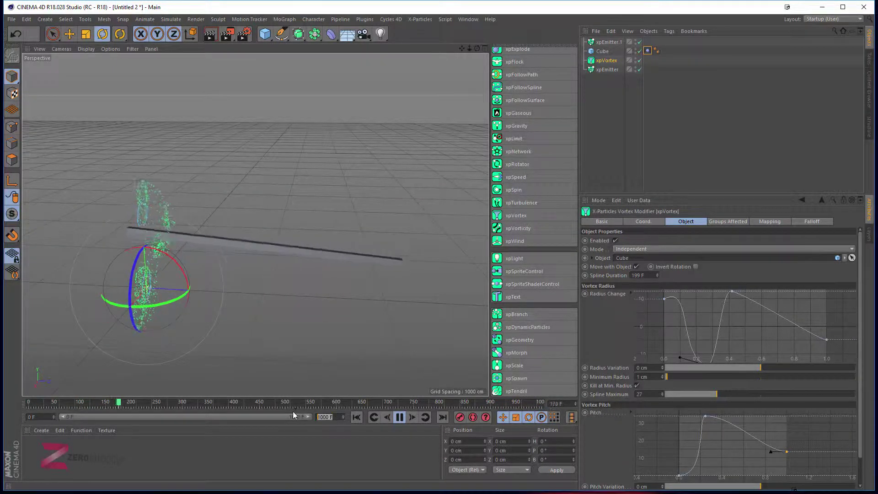
pyautogui.write('3000')
pyautogui.press('Return')
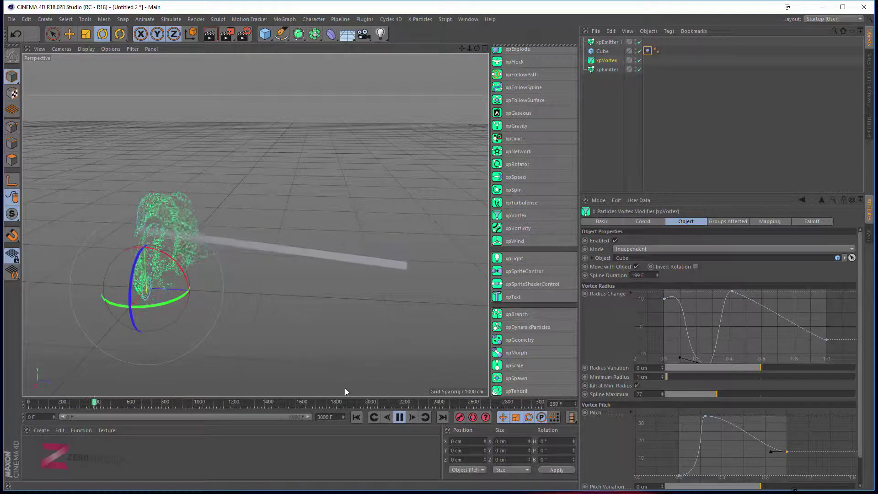
pyautogui.click(396, 418)
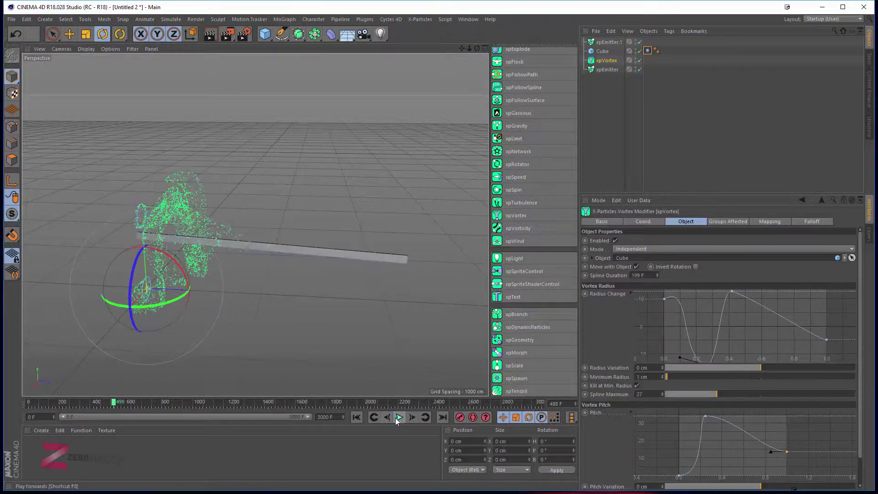
# - Set the emission speed of the original xpEmitter to 500 cm
pyautogui.click(602, 69)
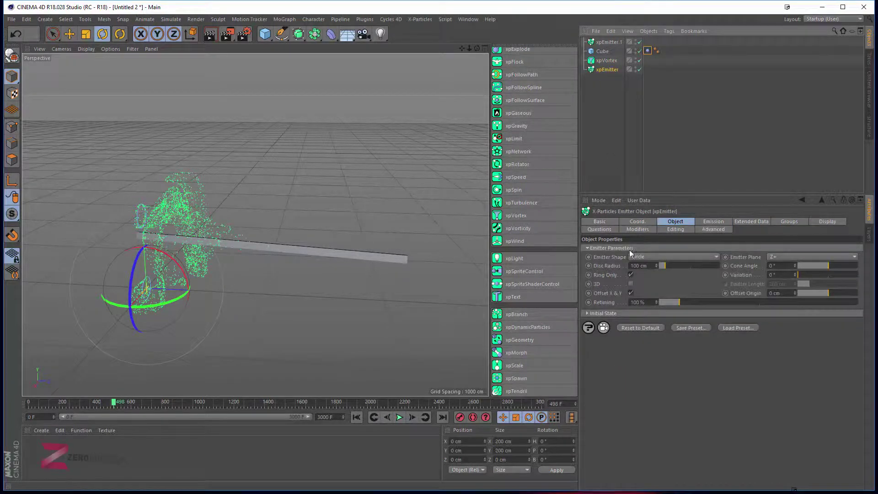
pyautogui.click(722, 221)
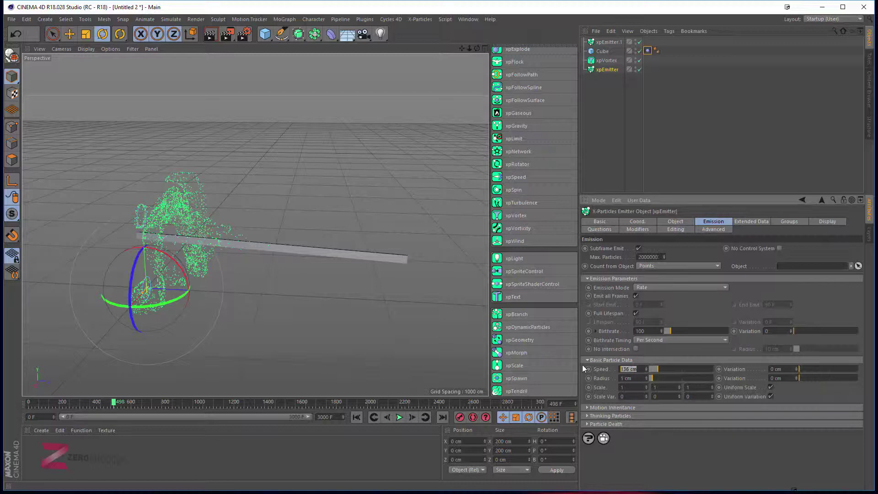
pyautogui.write('500')
pyautogui.press('Return')
# - Set the emission speed of xpEmitter.1 to 600 cm and replay the particles from the first frame
pyautogui.click(611, 42)
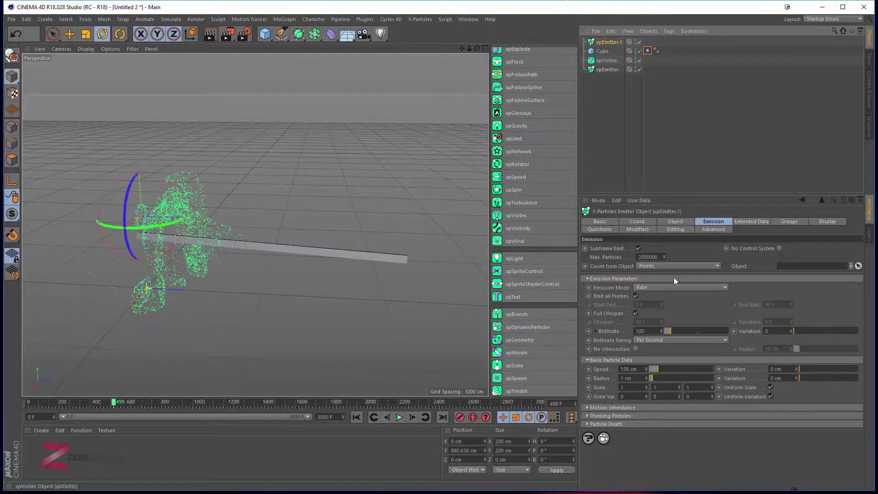
pyautogui.doubleClick(628, 369)
pyautogui.write('600')
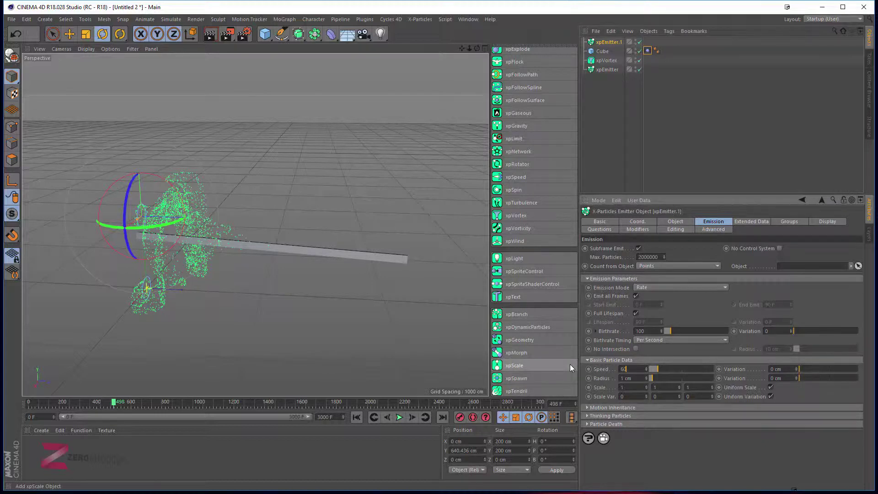
pyautogui.press('Return')
pyautogui.click(356, 416)
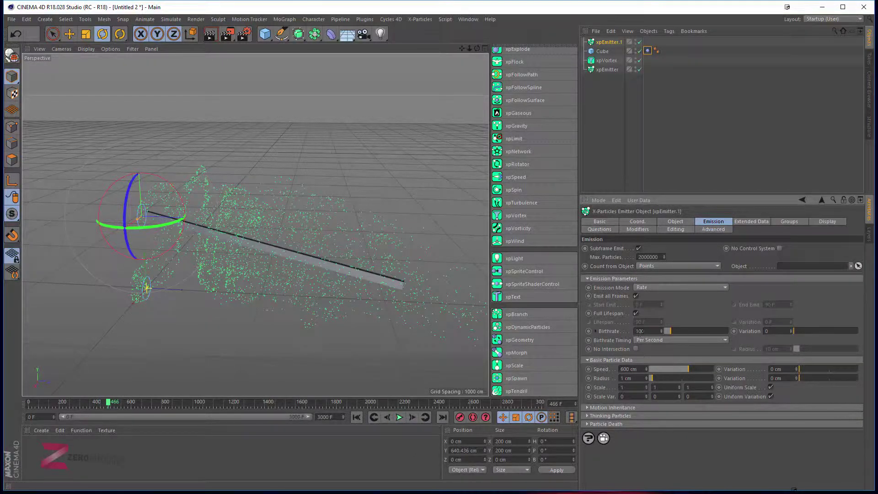
# - Raise the xpEmitter's birthrate to 1000, replay the simulation and pause it to view the denser particle stream
pyautogui.click(607, 70)
pyautogui.click(656, 330)
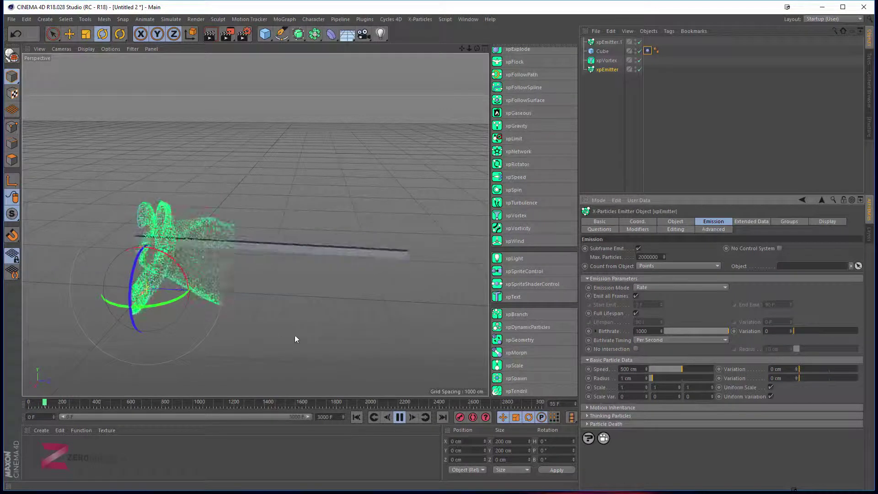
pyautogui.click(400, 419)
pyautogui.keyDown('alt'); pyautogui.moveTo(205, 318); pyautogui.dragTo(470, 166); pyautogui.keyUp('alt')
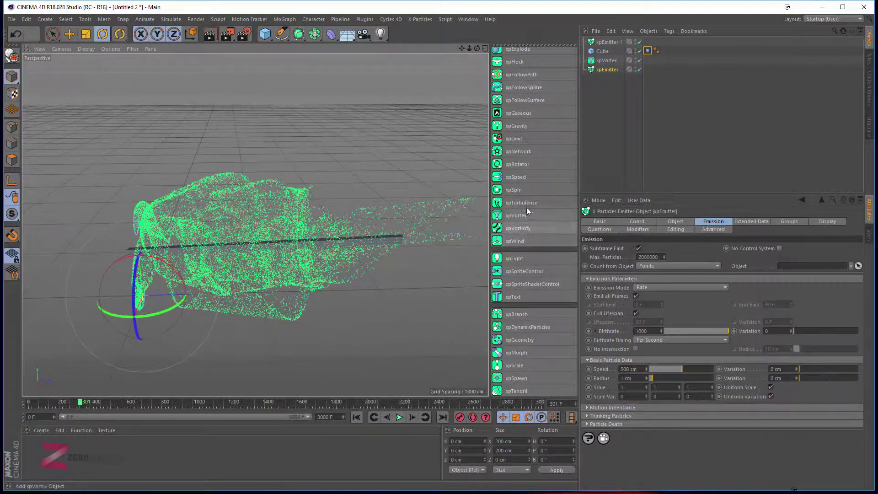
# - Add an xpTurbulence modifier with Curl noise and strength 27, and replay the simulation from the first frame
pyautogui.click(521, 202)
pyautogui.click(684, 257)
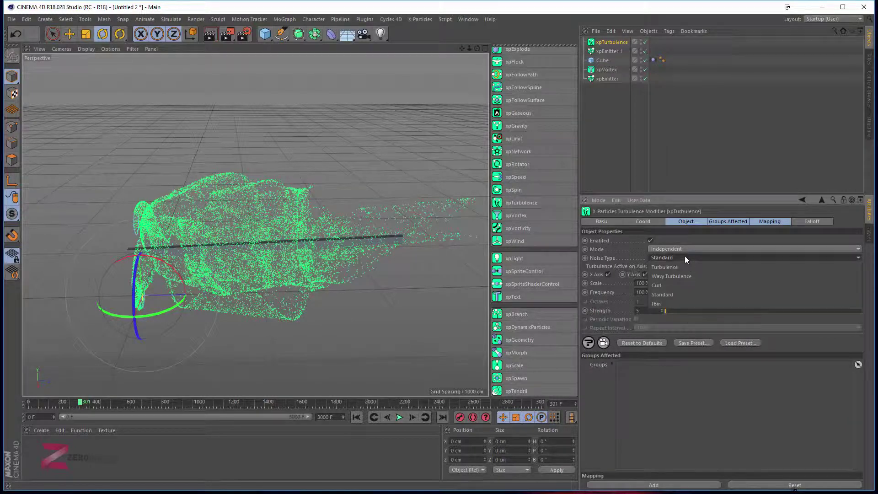
pyautogui.click(679, 283)
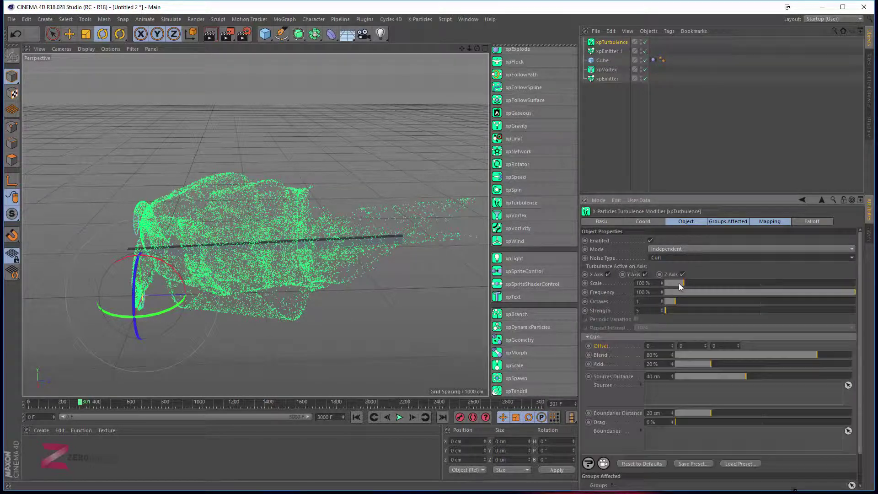
pyautogui.click(666, 312)
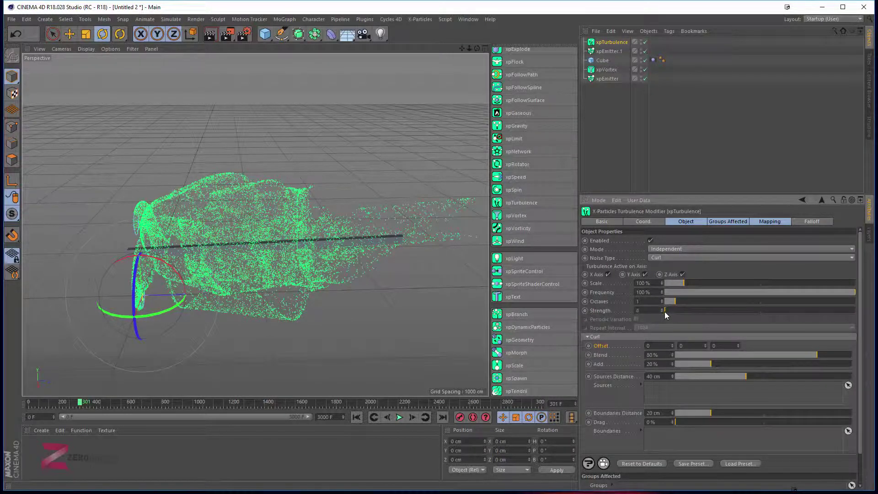
pyautogui.click(357, 417)
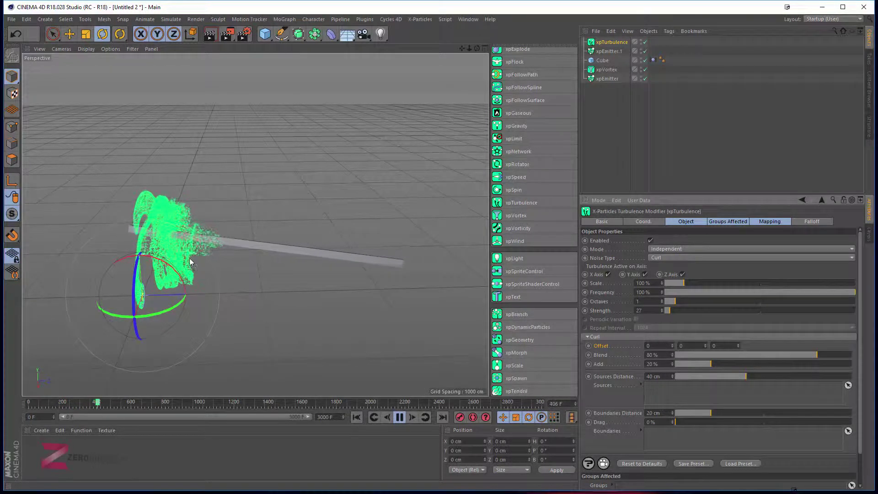
pyautogui.scroll(5, 190, 262)
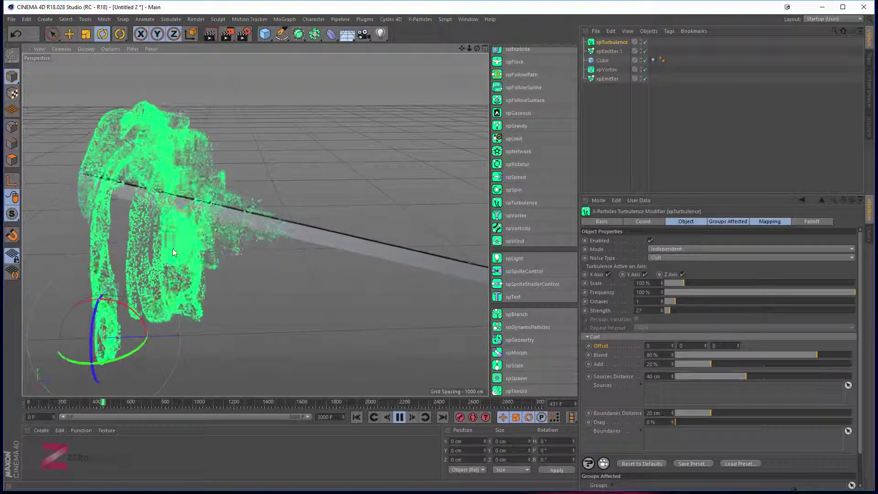
pyautogui.keyDown('alt'); pyautogui.moveTo(172, 251); pyautogui.dragTo(197, 237); pyautogui.keyUp('alt')
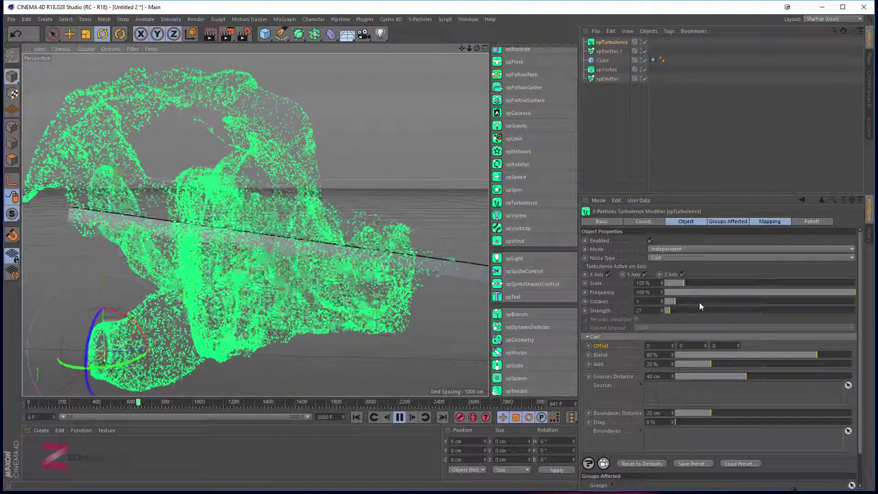
# - Try the turbulence with its strength raised to 78 and its scale reduced to 20 % while the particles play
pyautogui.moveTo(676, 310); pyautogui.dragTo(681, 311)
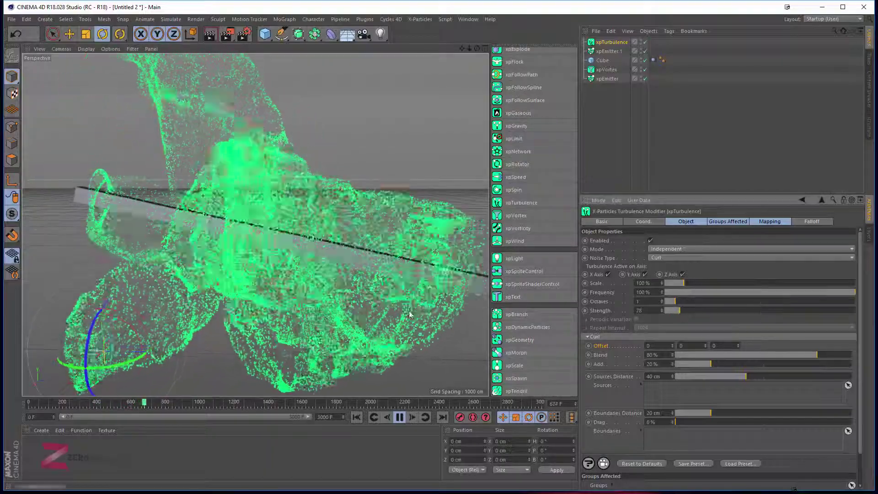
pyautogui.keyDown('alt'); pyautogui.moveTo(409, 314); pyautogui.dragTo(398, 308); pyautogui.keyUp('alt')
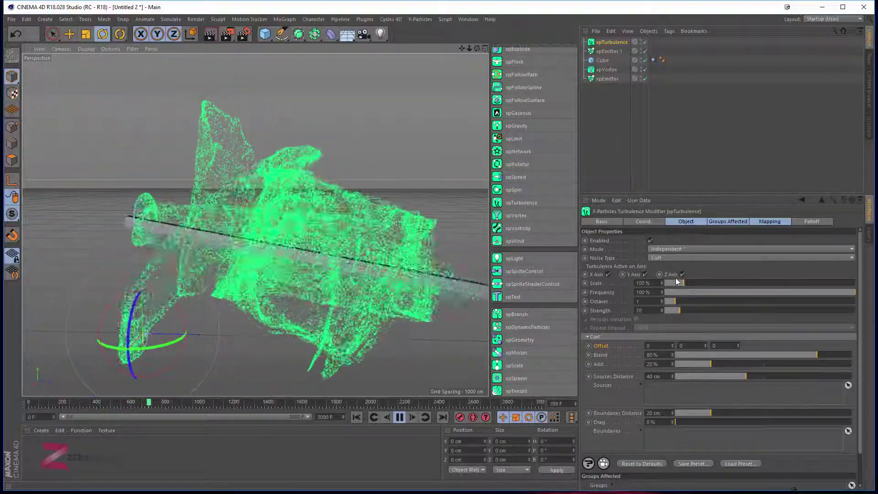
pyautogui.moveTo(675, 280); pyautogui.dragTo(669, 282)
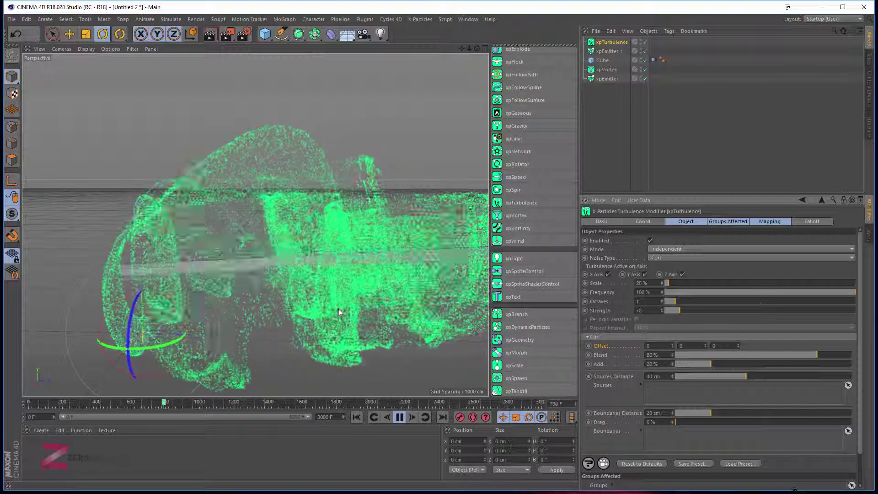
pyautogui.moveTo(338, 311)
pyautogui.keyDown('alt'); pyautogui.mouseDown()
pyautogui.moveTo(334, 297)
pyautogui.moveTo(347, 303)
pyautogui.mouseUp(); pyautogui.keyUp('alt')
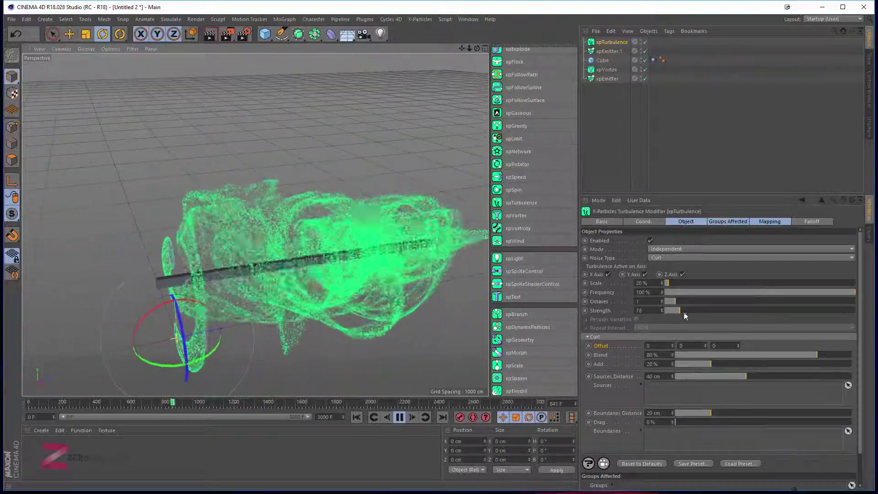
# - Adjust the turbulence during playback to a scale of 54 % and a strength of 116
pyautogui.moveTo(684, 311); pyautogui.dragTo(707, 309)
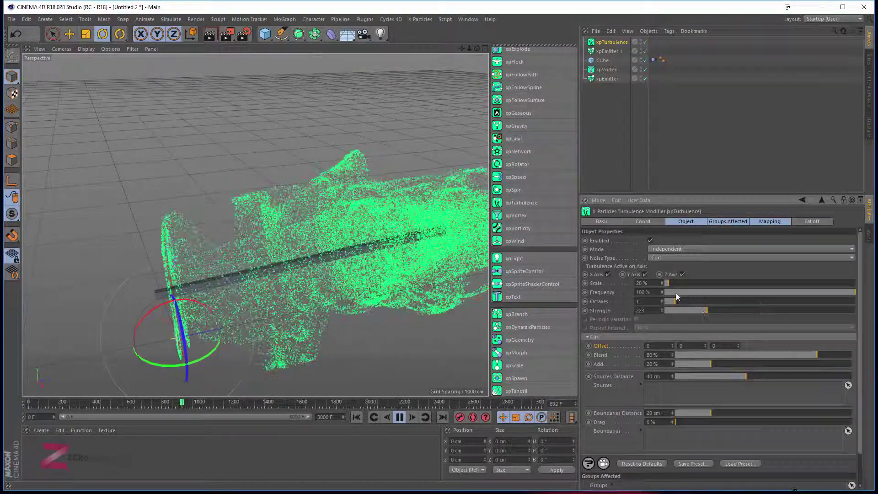
pyautogui.moveTo(667, 283); pyautogui.dragTo(675, 283)
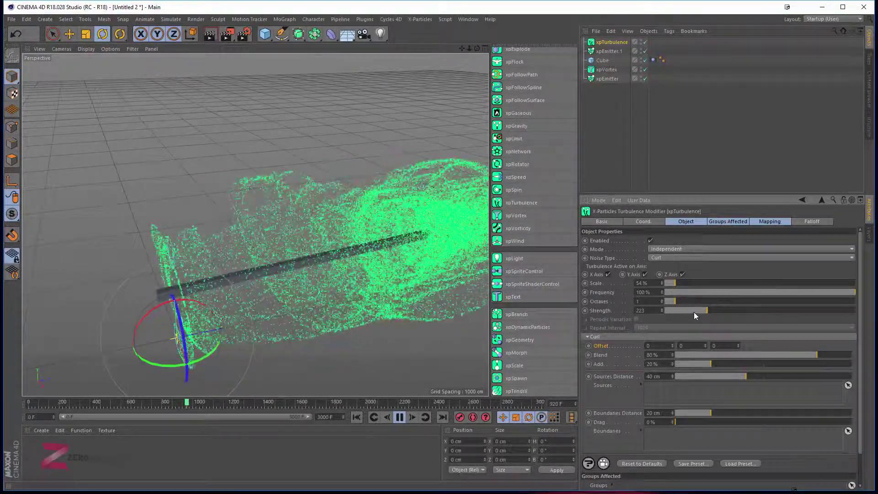
pyautogui.moveTo(693, 312); pyautogui.dragTo(684, 313)
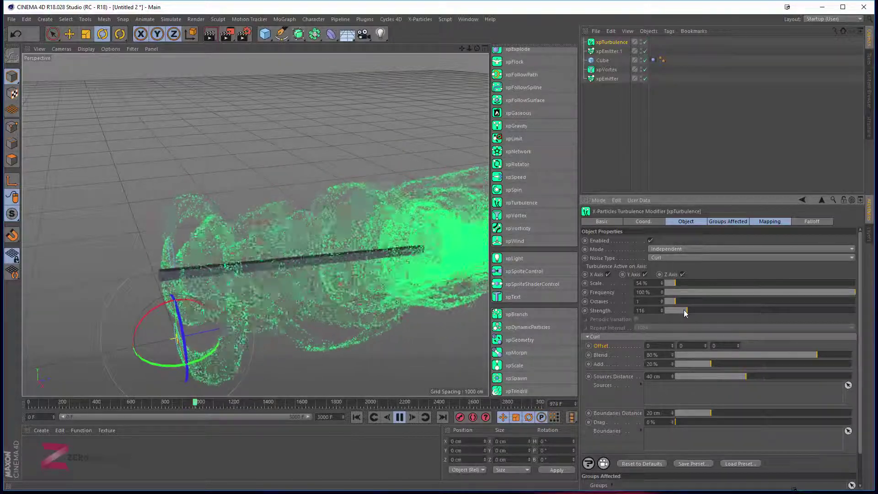
# - Examine from several angles how the turbulent particles swirl around the vibrating cube during playback
pyautogui.moveTo(238, 249)
pyautogui.keyDown('alt'); pyautogui.mouseDown(button='middle')
pyautogui.moveTo(162, 230)
pyautogui.moveTo(222, 242)
pyautogui.mouseUp(button='middle'); pyautogui.keyUp('alt')
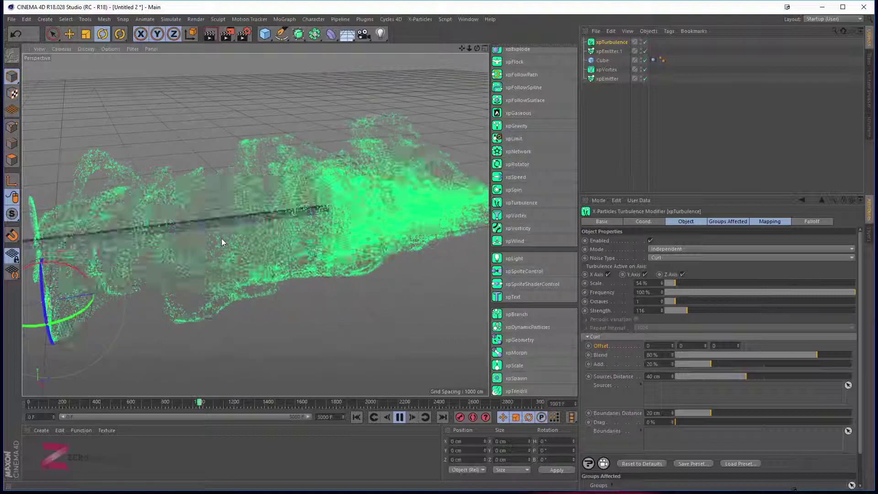
pyautogui.keyDown('alt'); pyautogui.moveTo(222, 242); pyautogui.dragTo(235, 292); pyautogui.keyUp('alt')
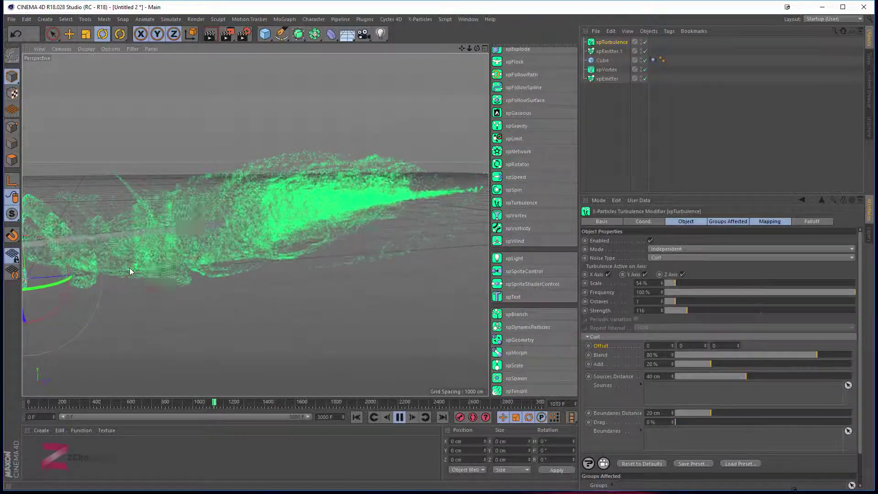
pyautogui.keyDown('alt'); pyautogui.moveTo(174, 289); pyautogui.dragTo(215, 282); pyautogui.keyUp('alt')
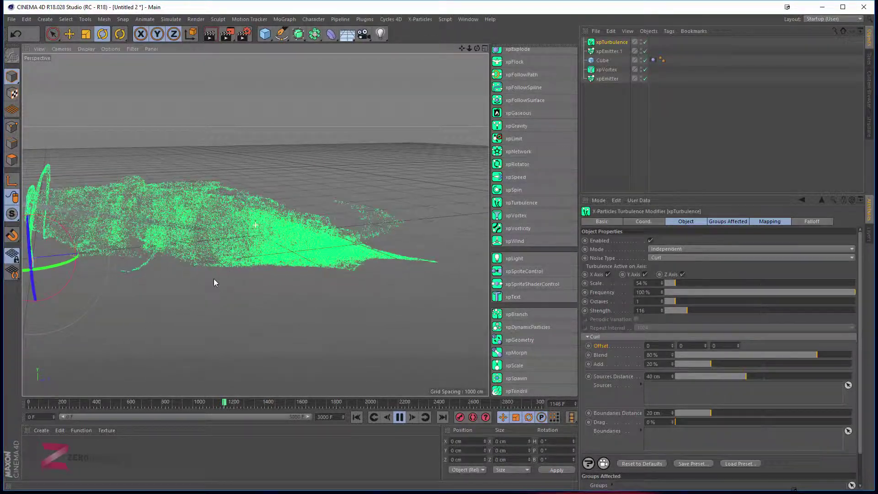
pyautogui.keyDown('alt'); pyautogui.moveTo(201, 320); pyautogui.dragTo(479, 260); pyautogui.keyUp('alt')
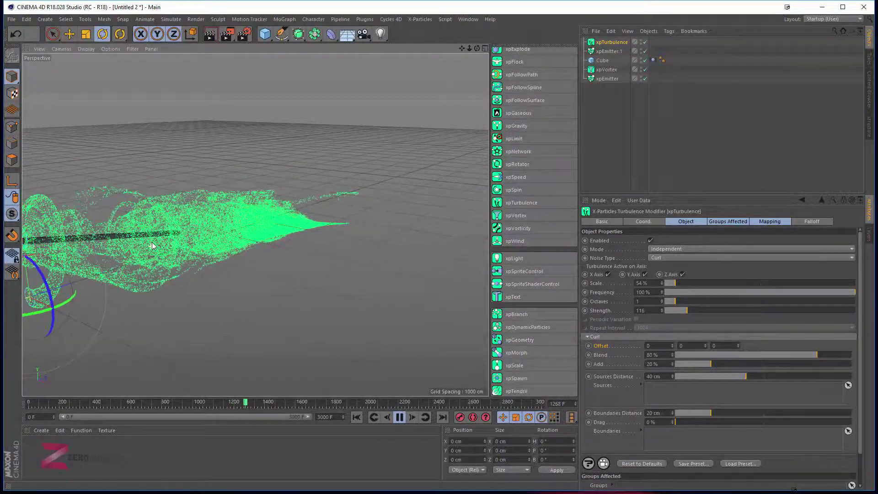
pyautogui.keyDown('alt'); pyautogui.moveTo(197, 276); pyautogui.dragTo(188, 271); pyautogui.keyUp('alt')
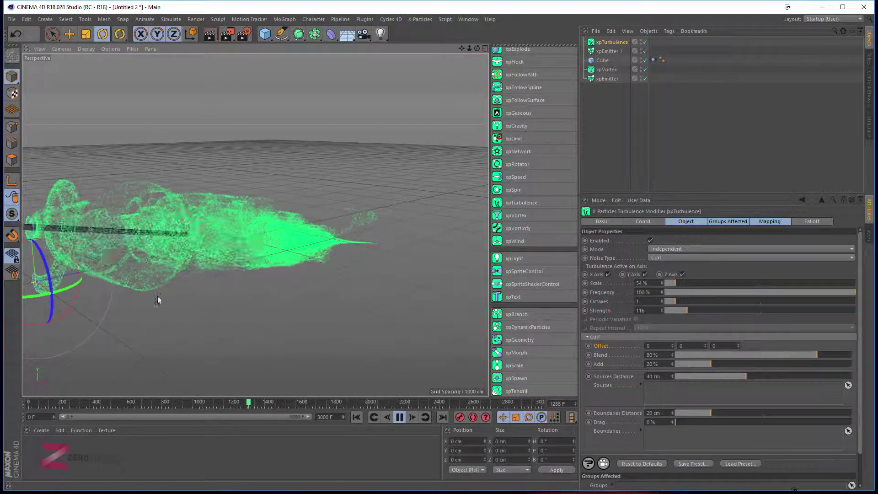
pyautogui.moveTo(147, 295)
pyautogui.keyDown('alt'); pyautogui.mouseDown()
pyautogui.moveTo(140, 303)
pyautogui.moveTo(151, 305)
pyautogui.mouseUp(); pyautogui.keyUp('alt')
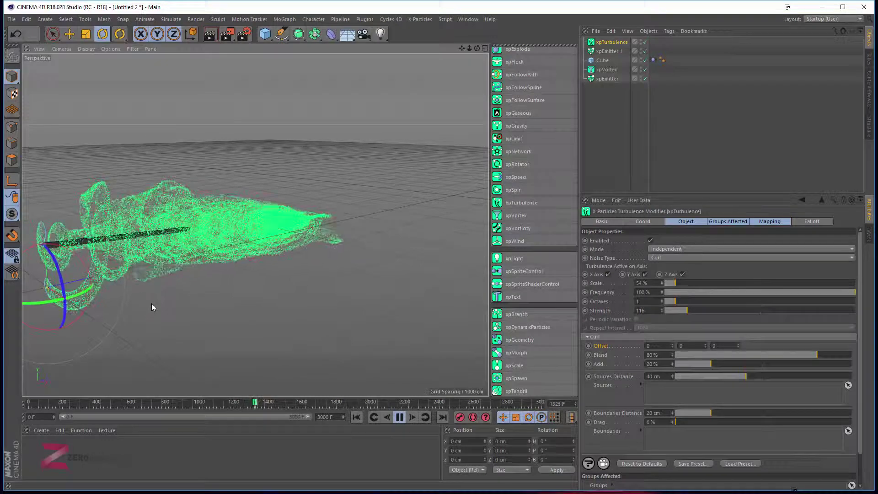